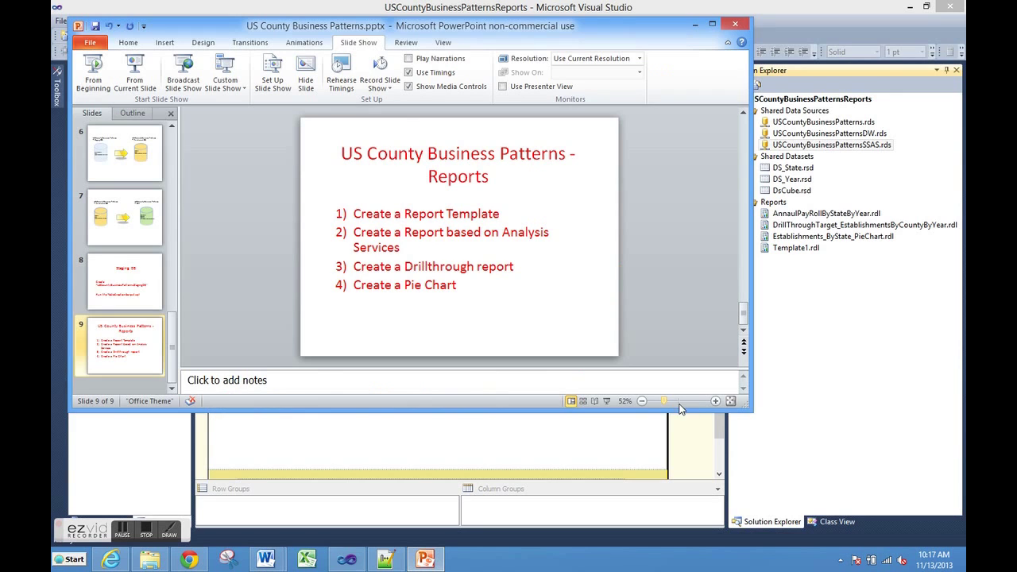
Switch to Visual Studio and check the Report and Template item types that can be added to the Reports folder
click(348, 560)
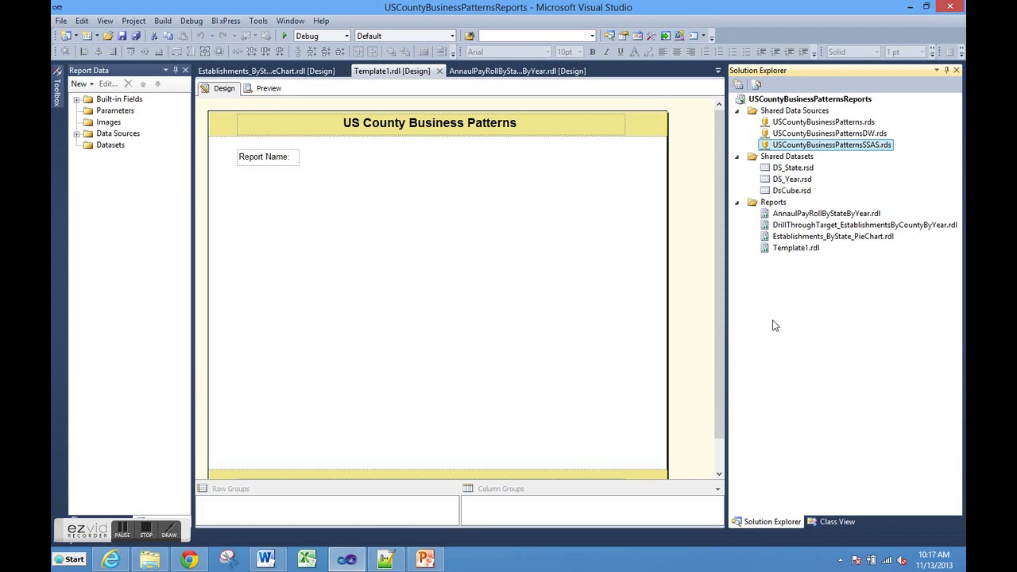
mouse_move(724, 317)
mouse_down()
mouse_move(725, 345)
mouse_move(725, 311)
mouse_up()
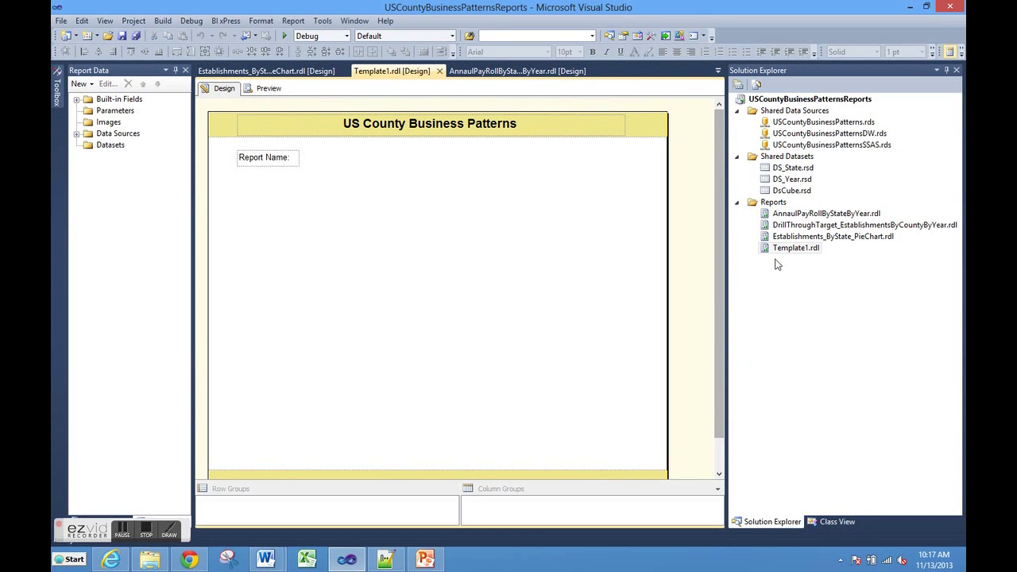
click(775, 204)
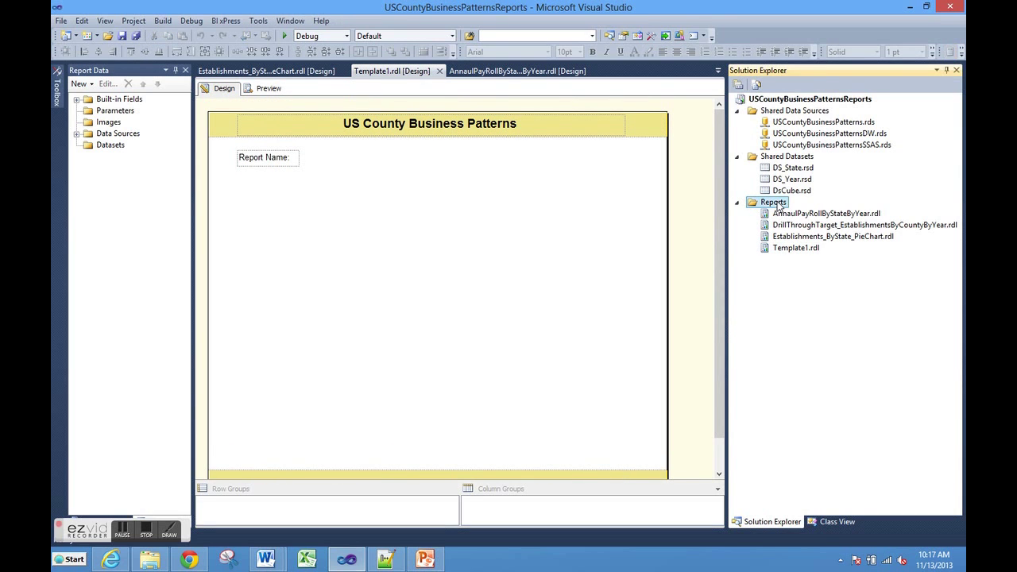
right_click(778, 205)
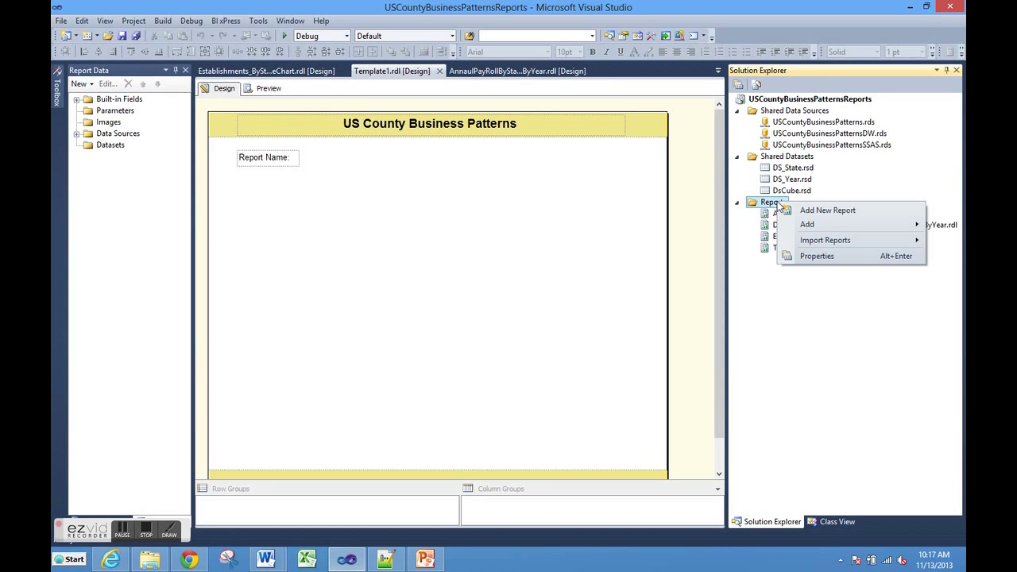
mouse_move(803, 228)
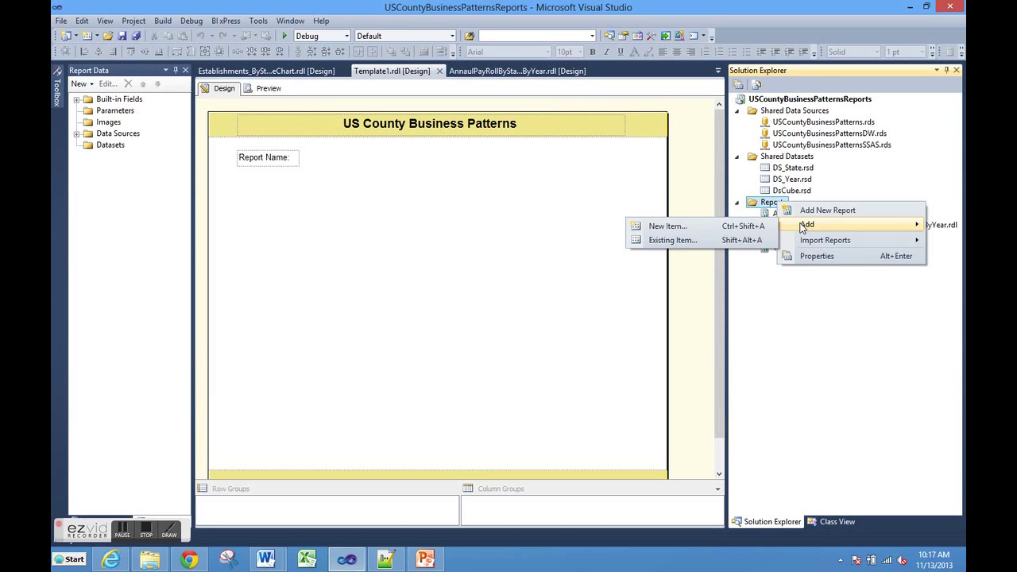
click(680, 229)
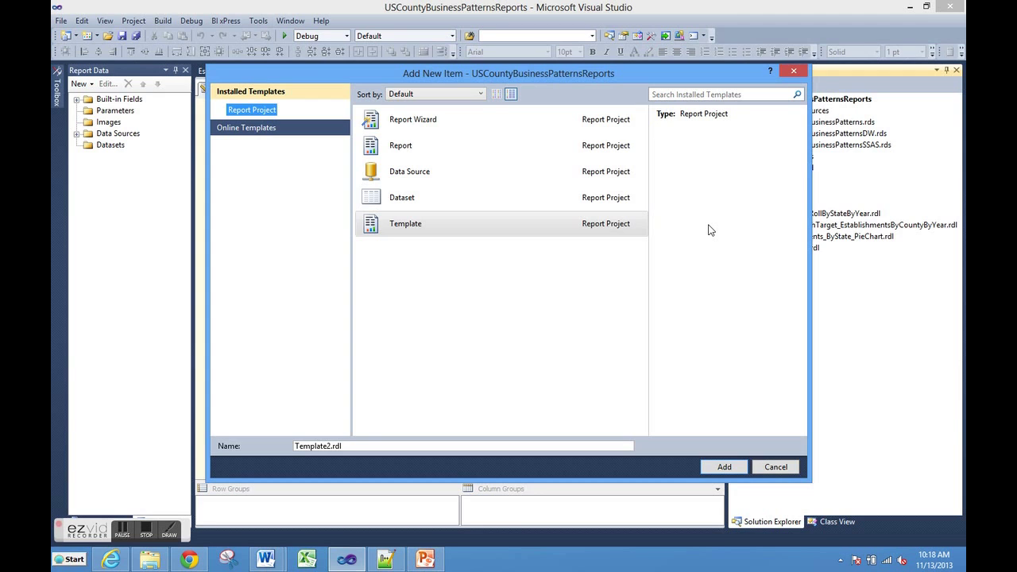
click(411, 147)
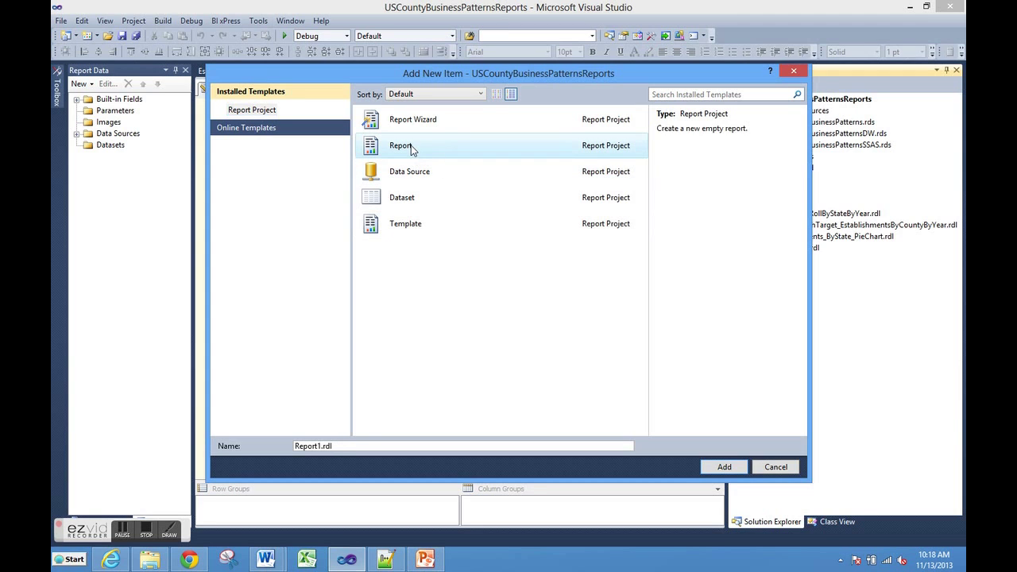
click(411, 229)
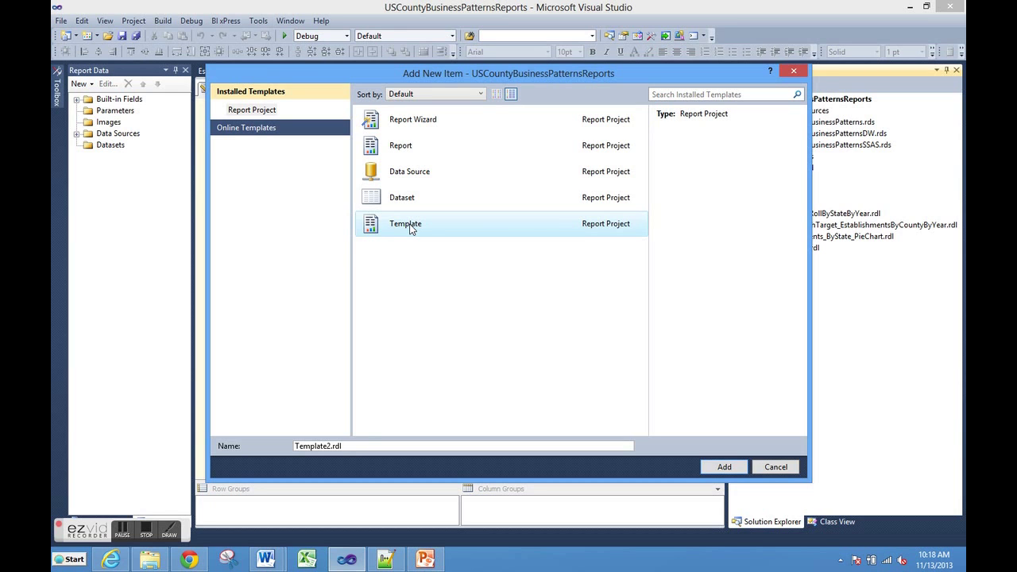
click(769, 467)
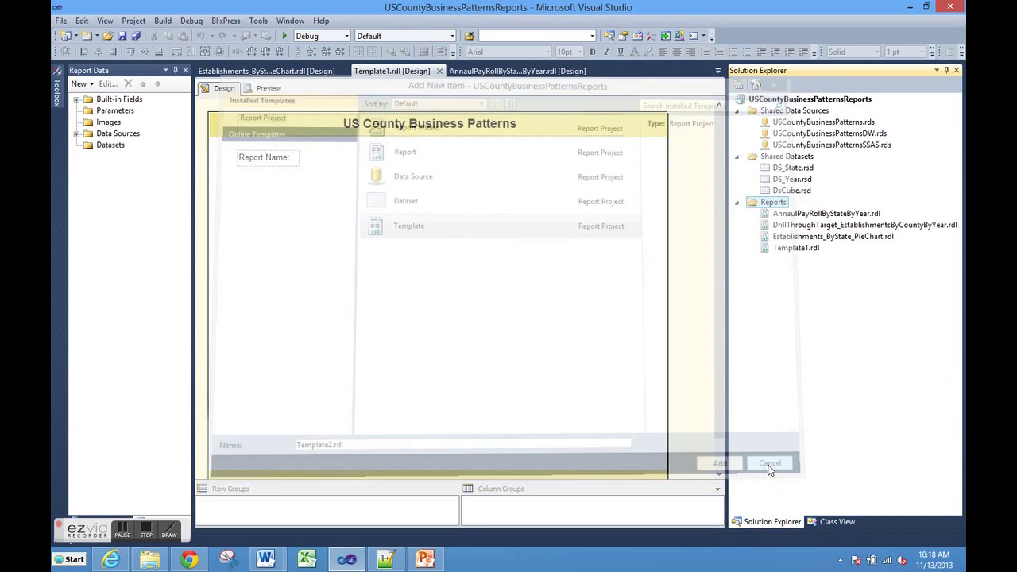
Review the Template1 report layout down to its footer, and check the report template folder path noted in Notepad++
mouse_move(720, 292)
mouse_down()
mouse_move(723, 315)
mouse_move(717, 285)
mouse_up()
click(718, 286)
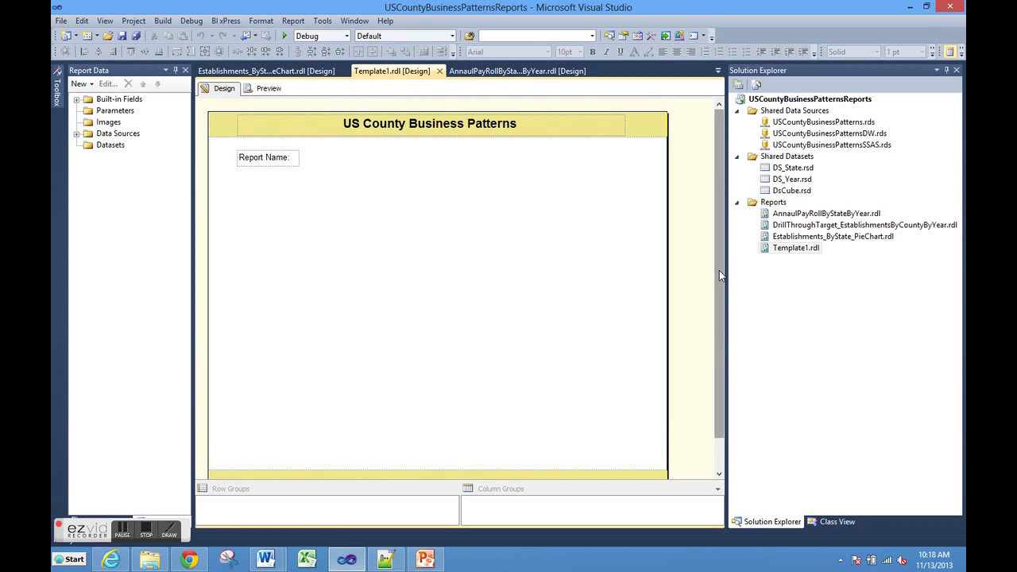
mouse_move(719, 274)
mouse_down()
mouse_move(719, 306)
mouse_move(722, 286)
mouse_up()
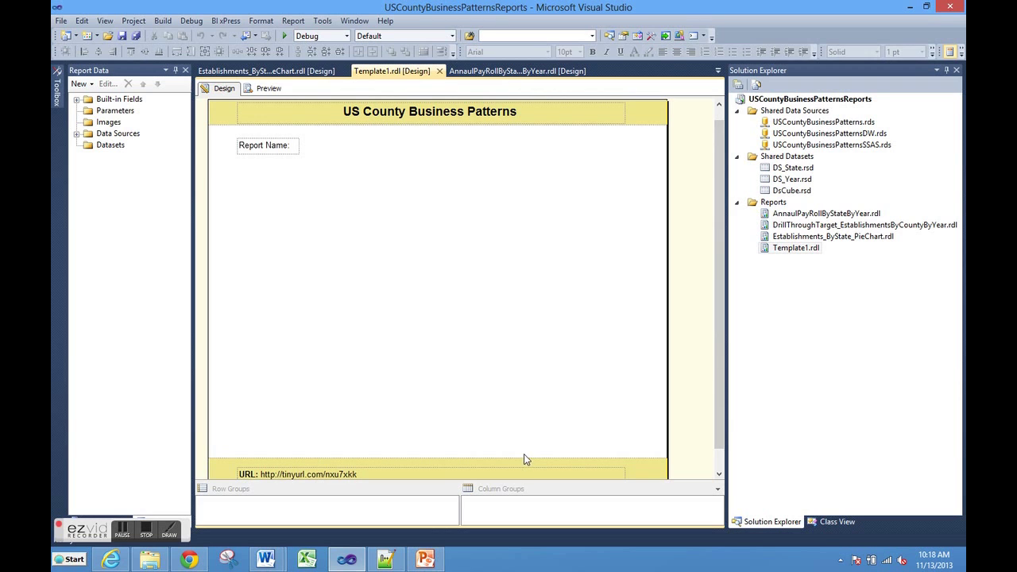
click(389, 560)
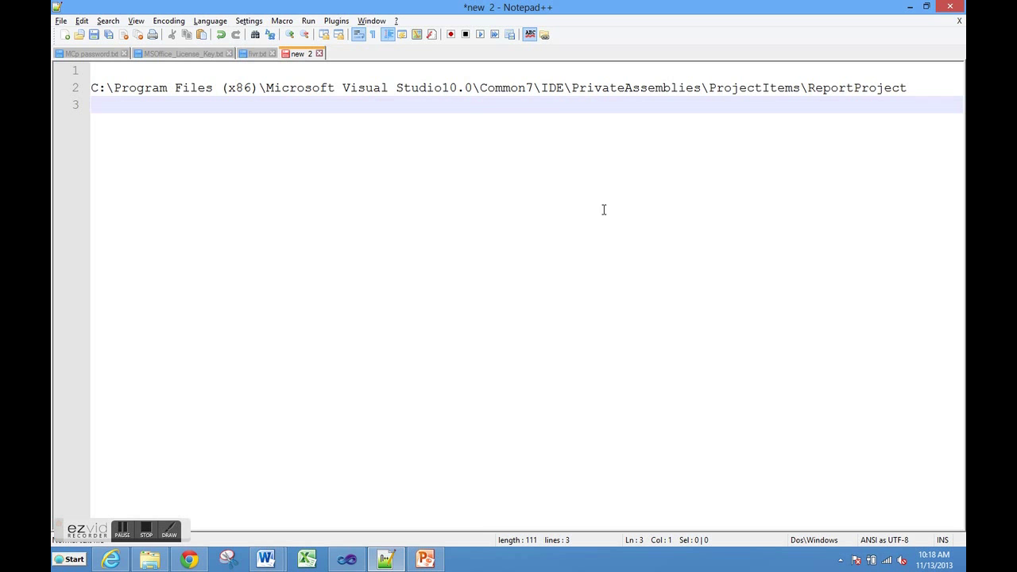
click(347, 560)
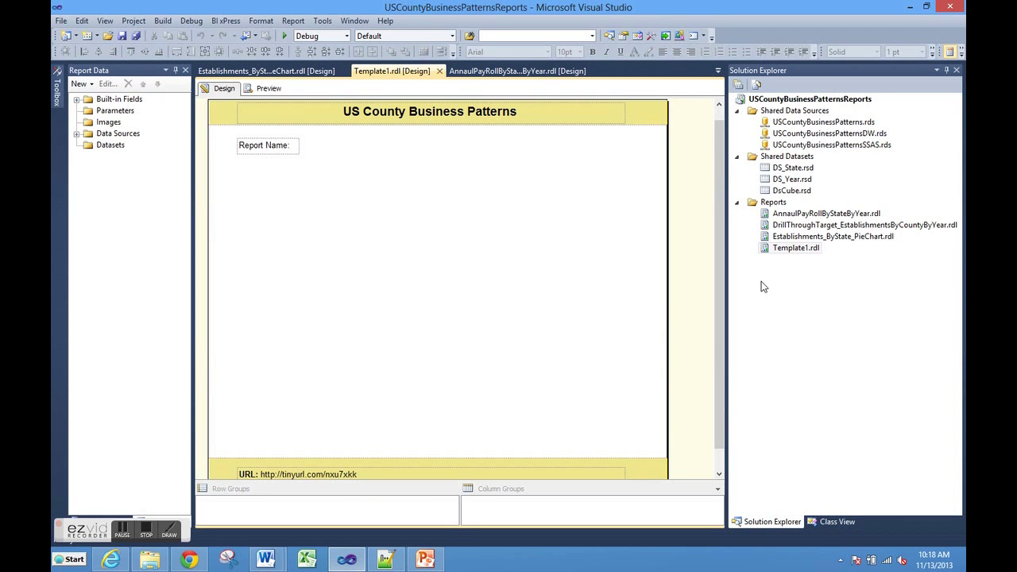
Add a new report named Template2.rdl to the Reports folder, based on the custom Template item
click(775, 203)
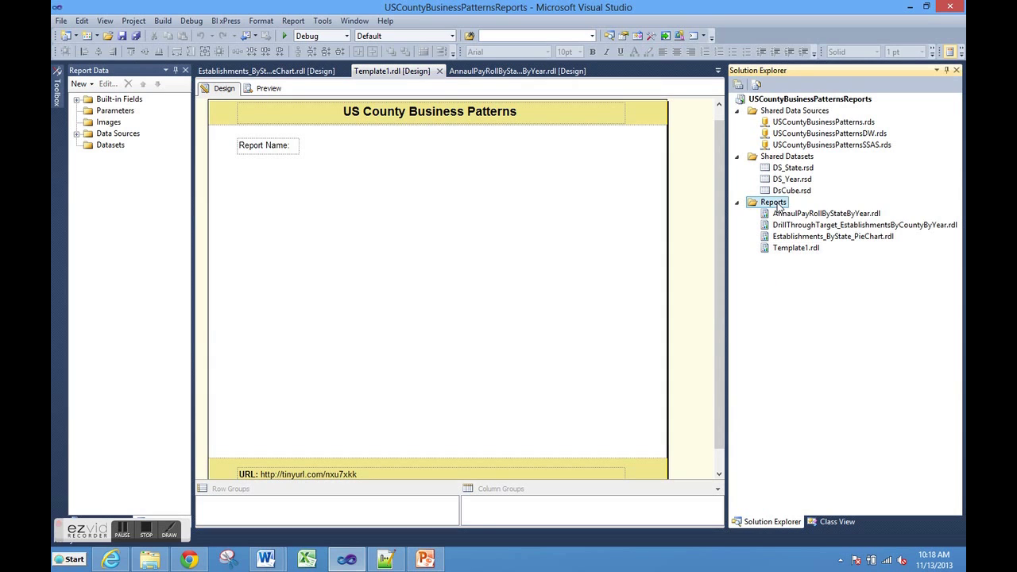
right_click(779, 205)
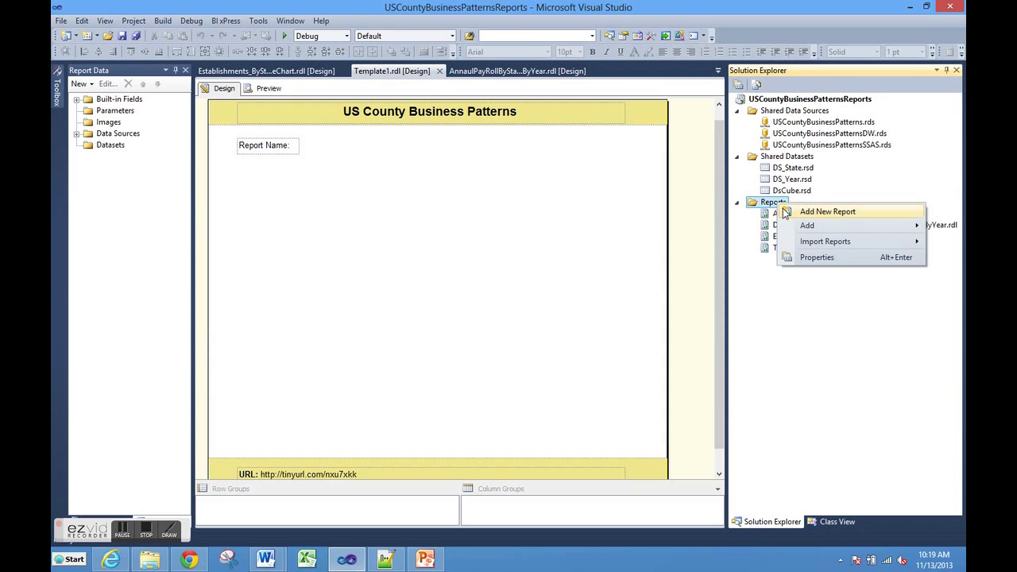
mouse_move(797, 229)
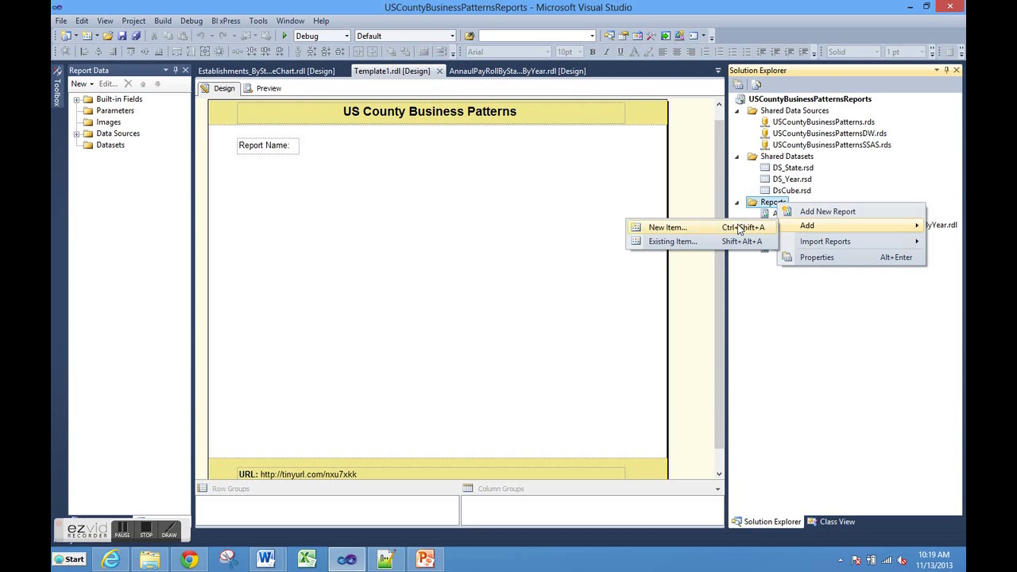
click(687, 231)
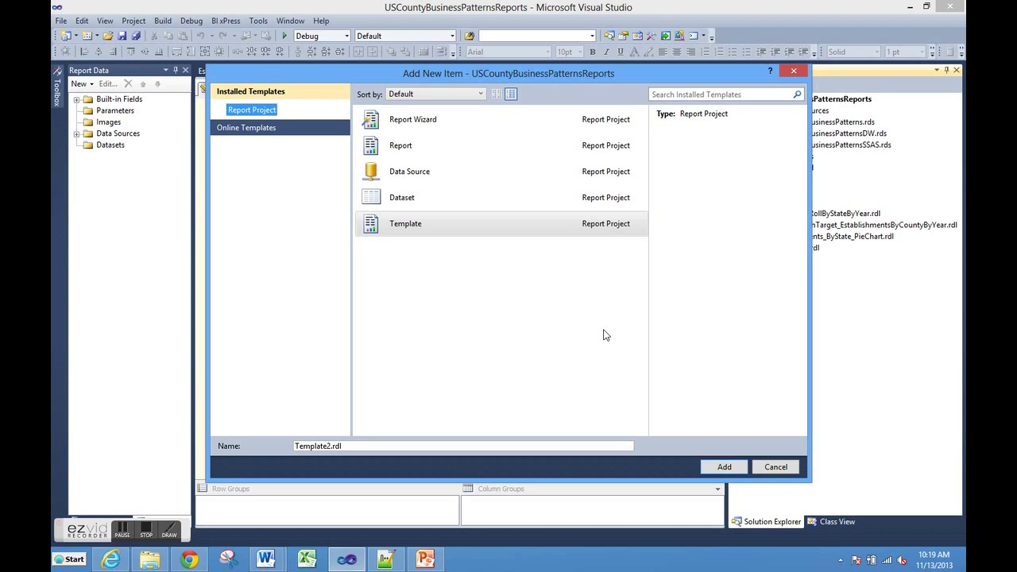
click(723, 468)
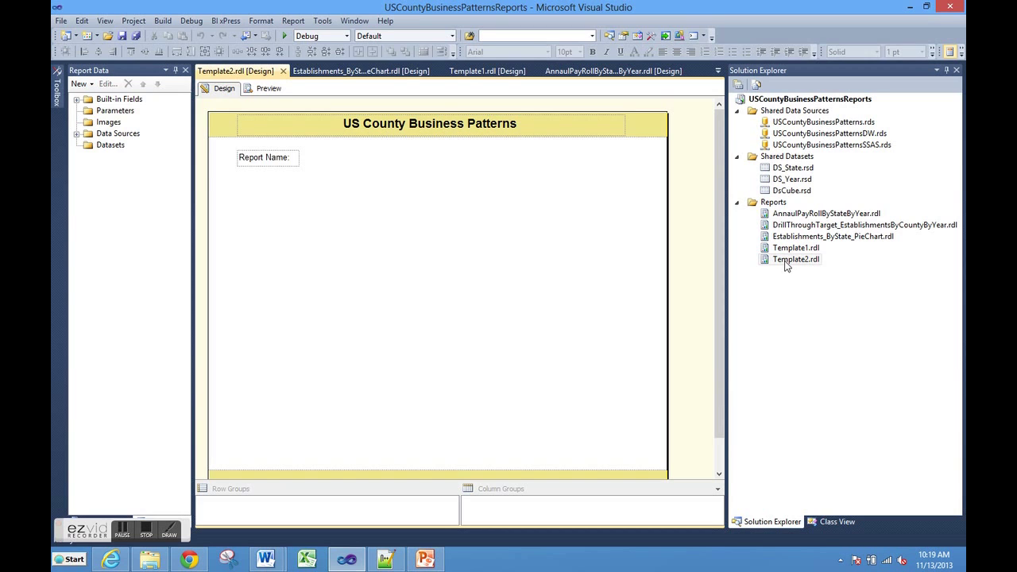
mouse_move(718, 273)
mouse_down()
mouse_move(720, 315)
mouse_move(717, 254)
mouse_up()
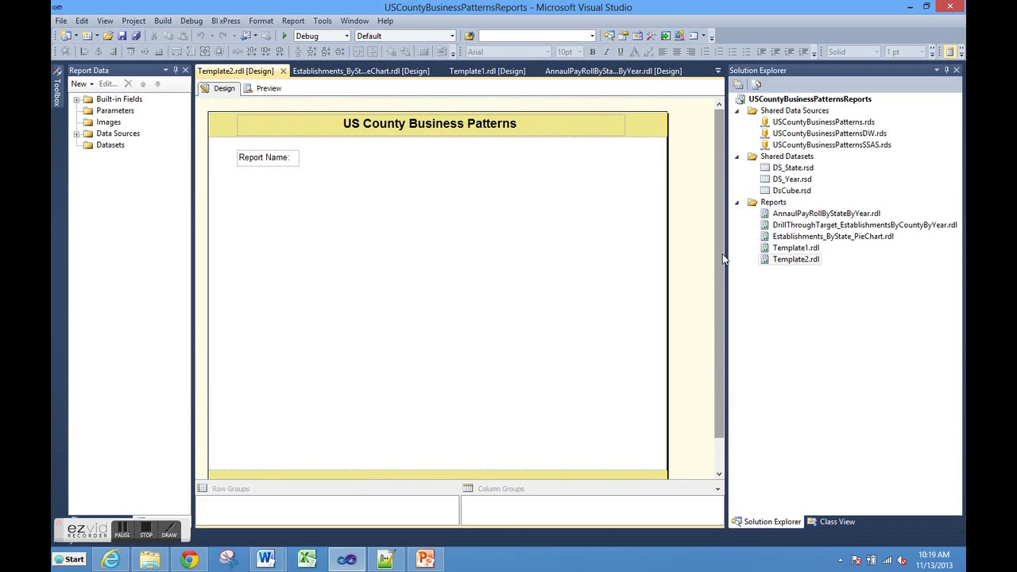
Delete the Template2.rdl report permanently from the project
right_click(787, 264)
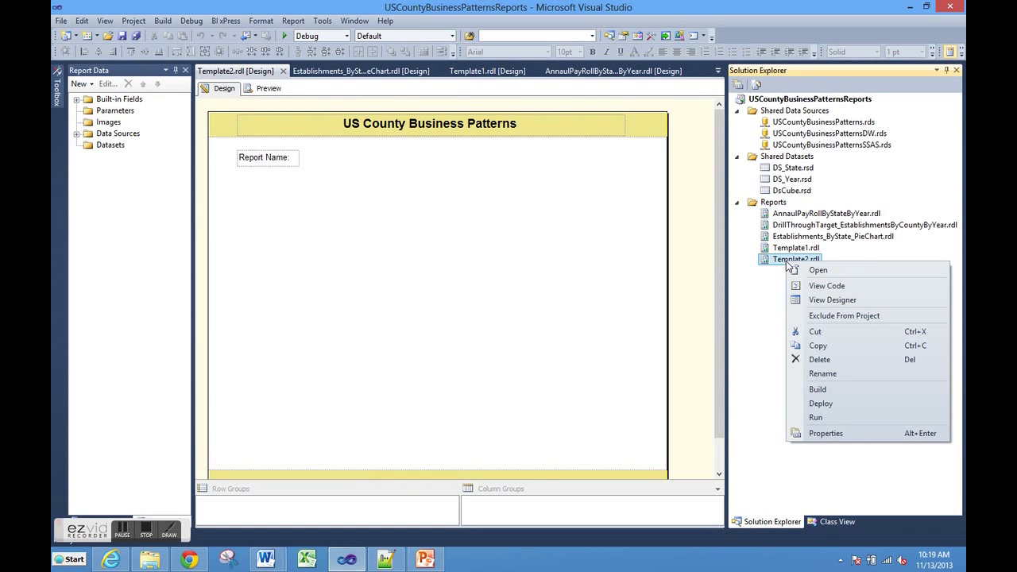
click(814, 361)
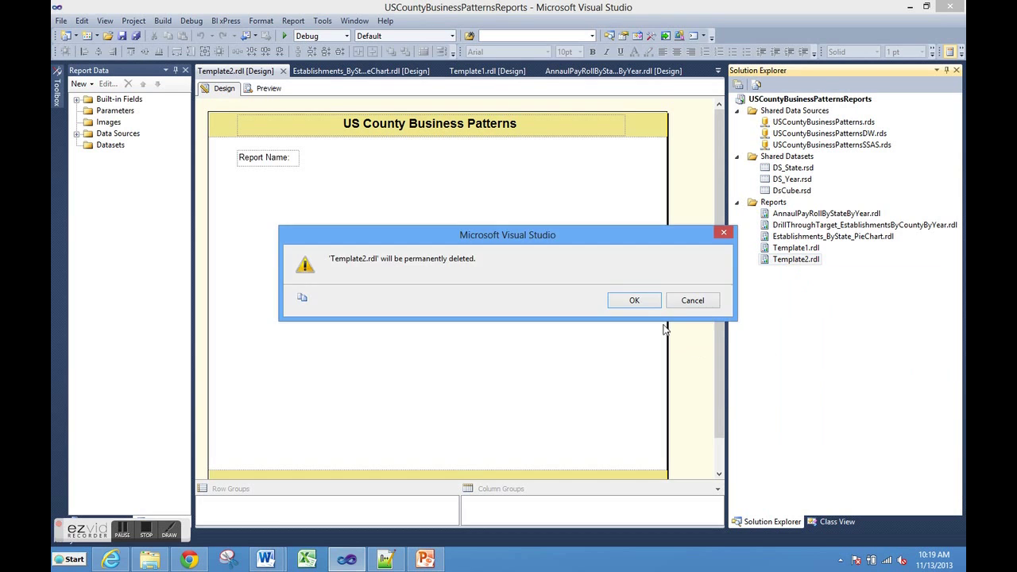
click(634, 300)
Delete the Template1.rdl report permanently from the Reports folder
right_click(790, 248)
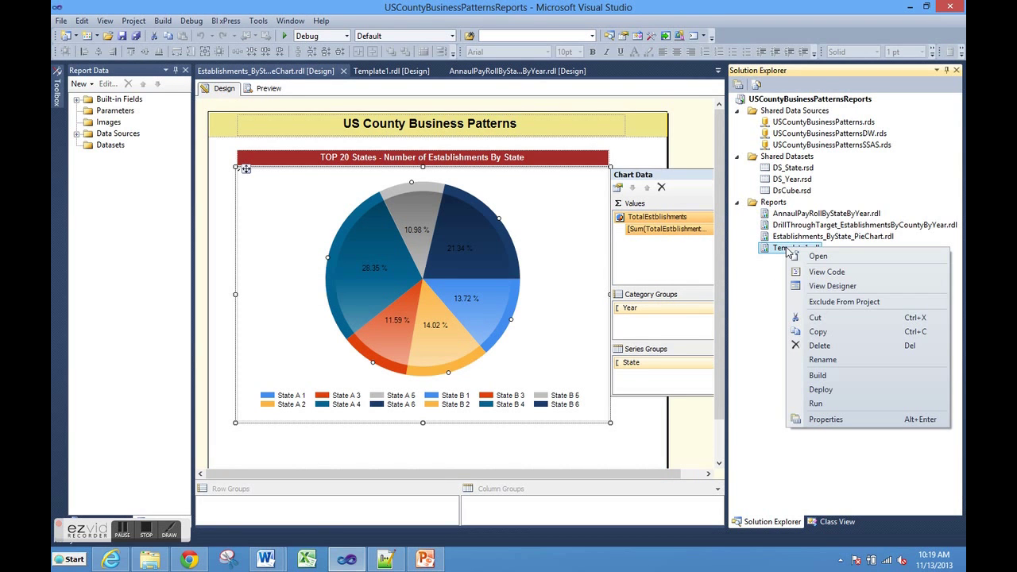
click(816, 345)
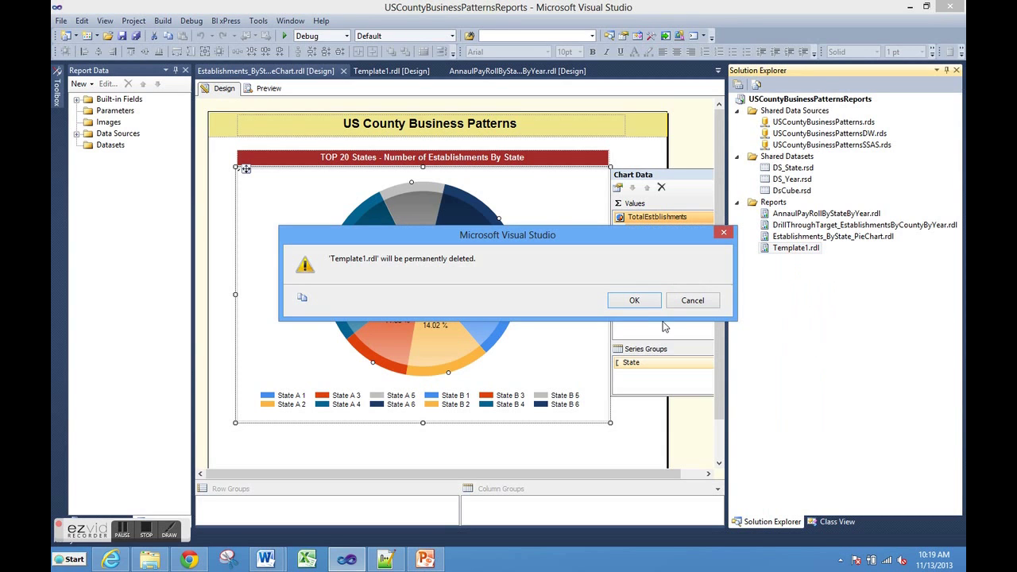
click(634, 300)
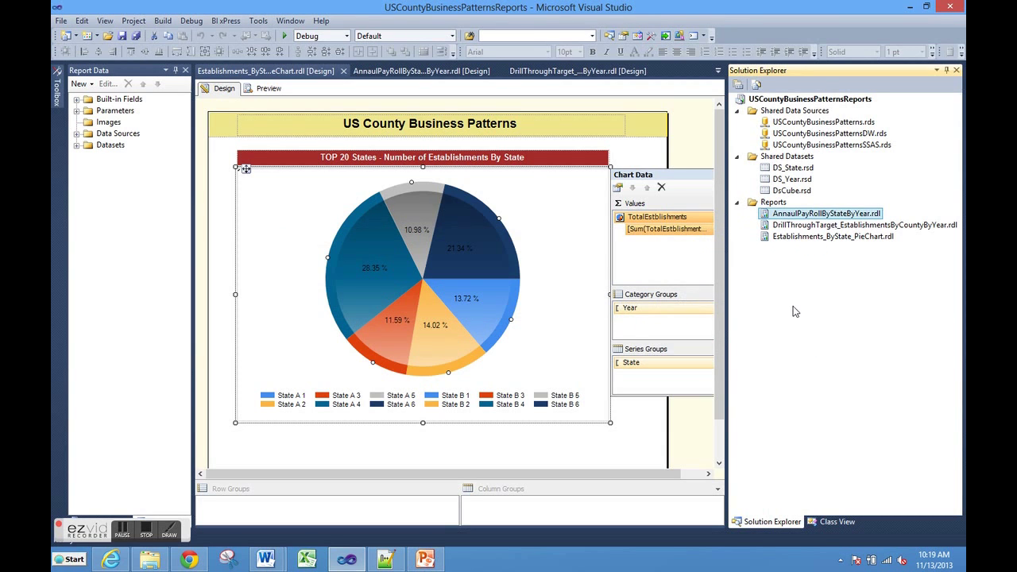
Open the AnnaulPayRollByStateByYear report and check the type and connection string of the USCountyBusinessPatternsSSAS shared data source
double_click(789, 216)
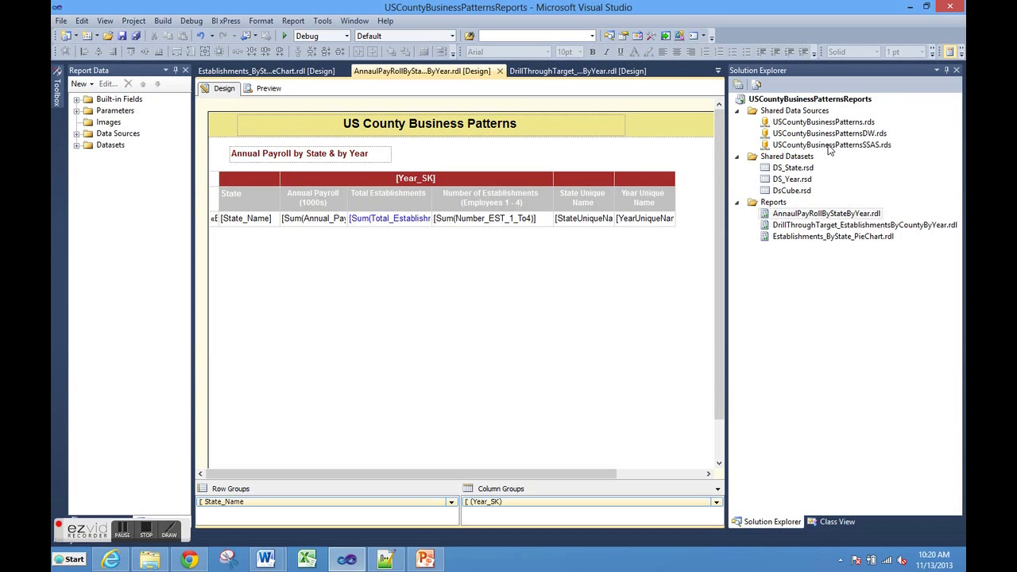
click(830, 149)
right_click(829, 148)
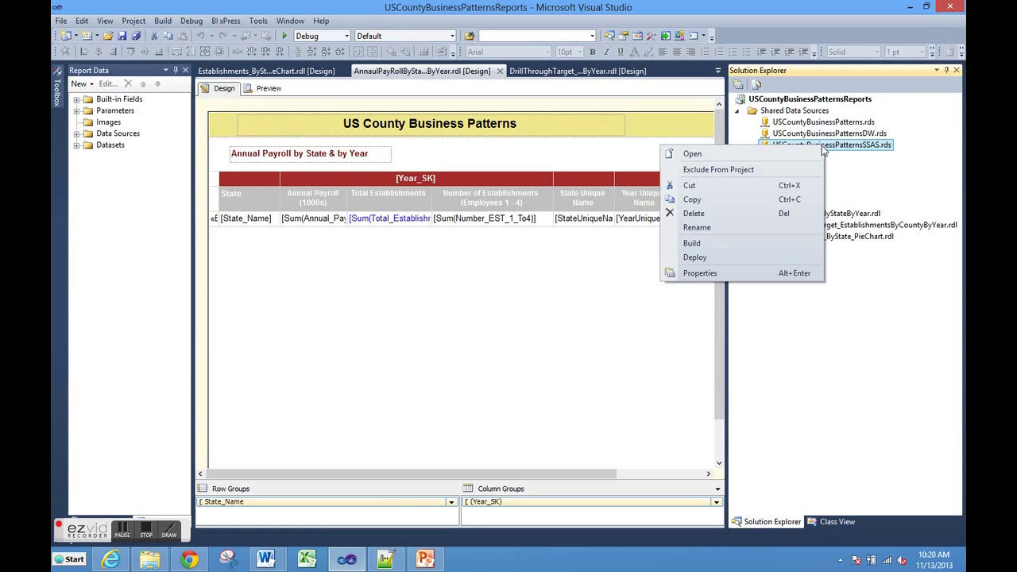
click(743, 157)
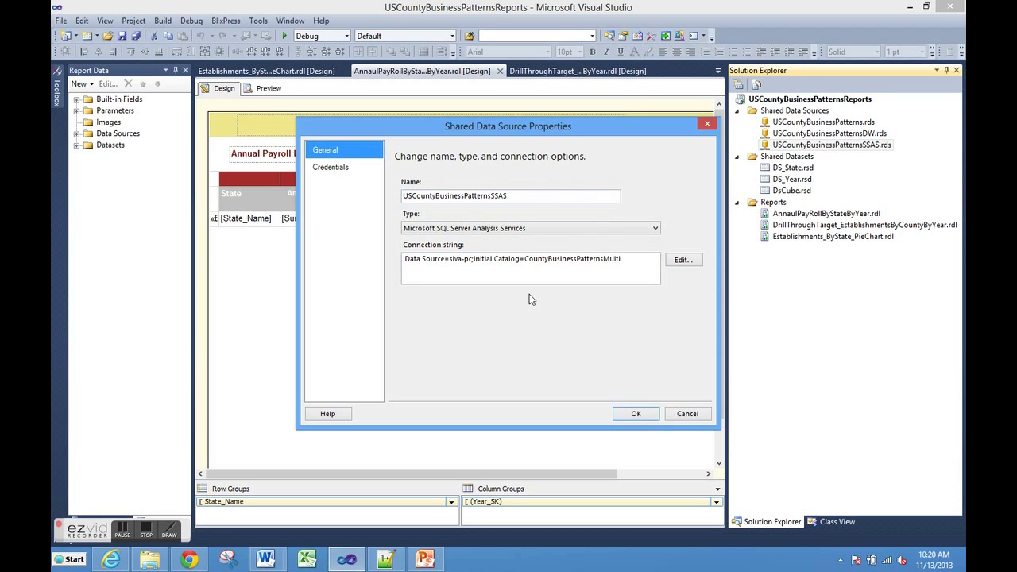
click(627, 414)
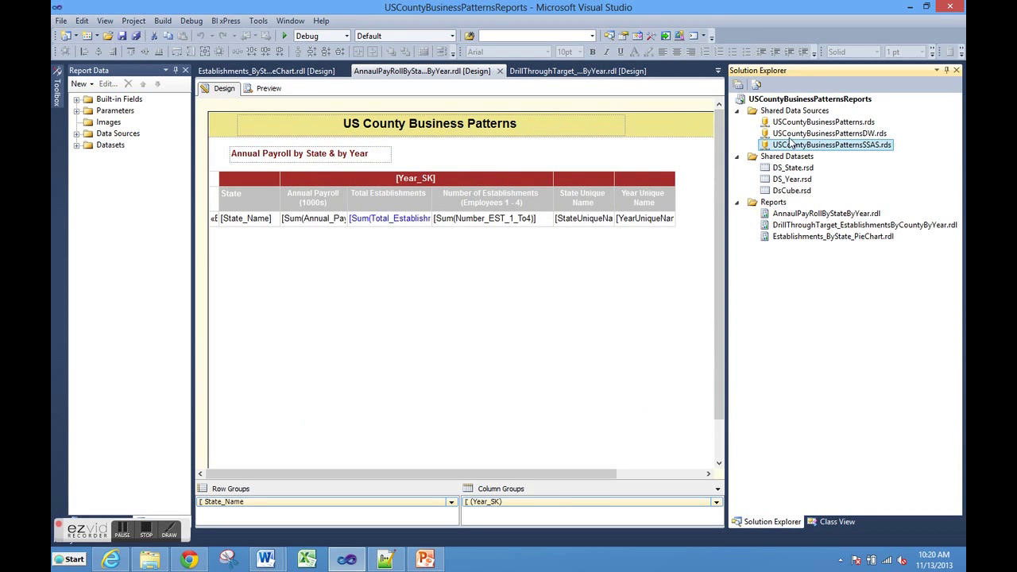
click(791, 136)
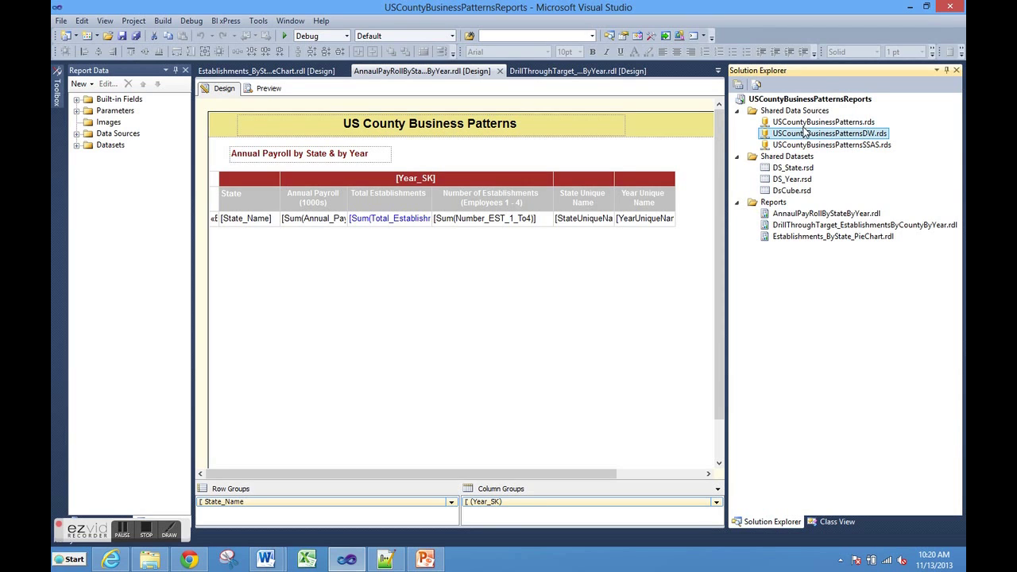
click(809, 148)
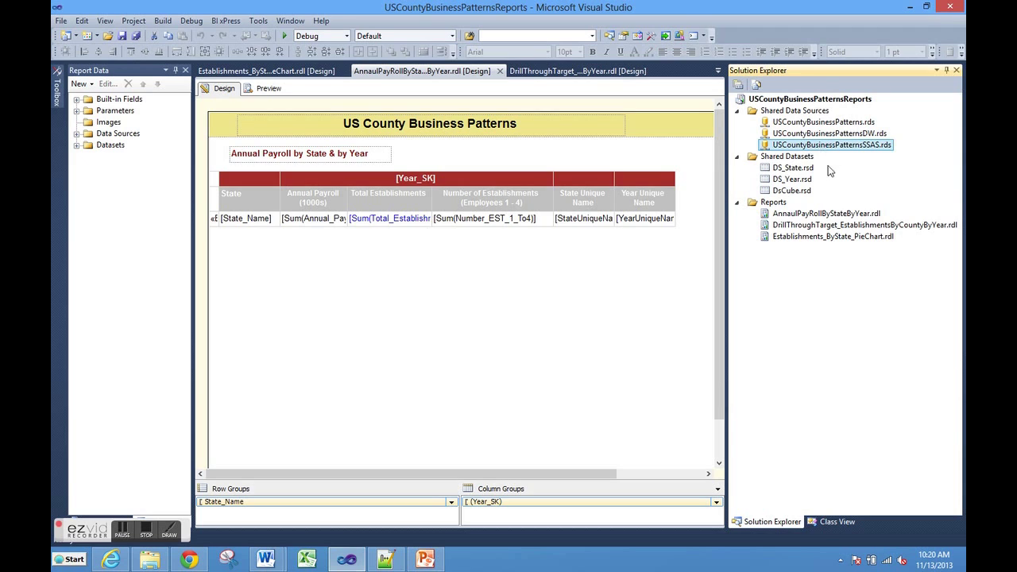
Examine the query and the parameters of the DsCube shared dataset
click(766, 194)
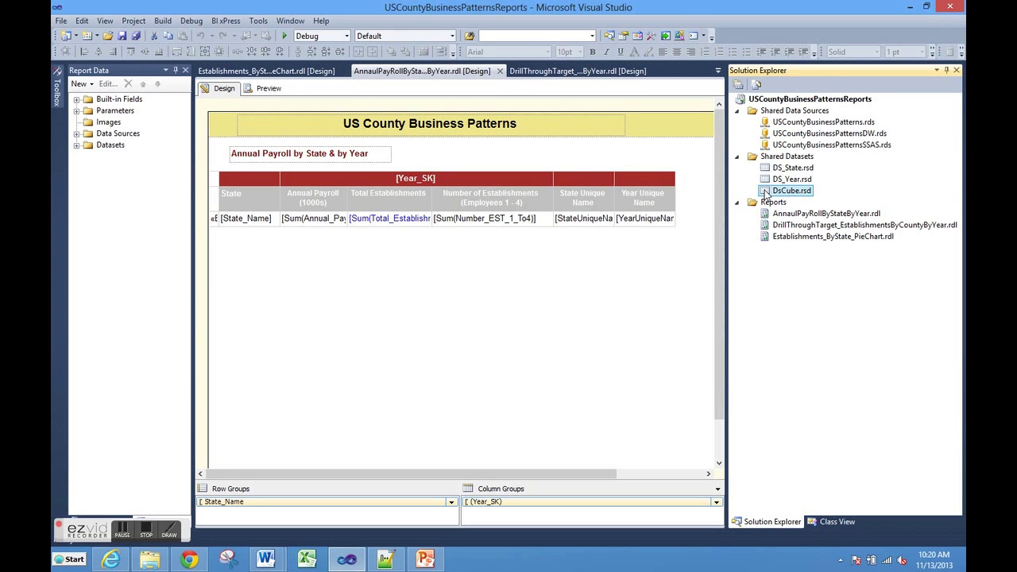
right_click(766, 194)
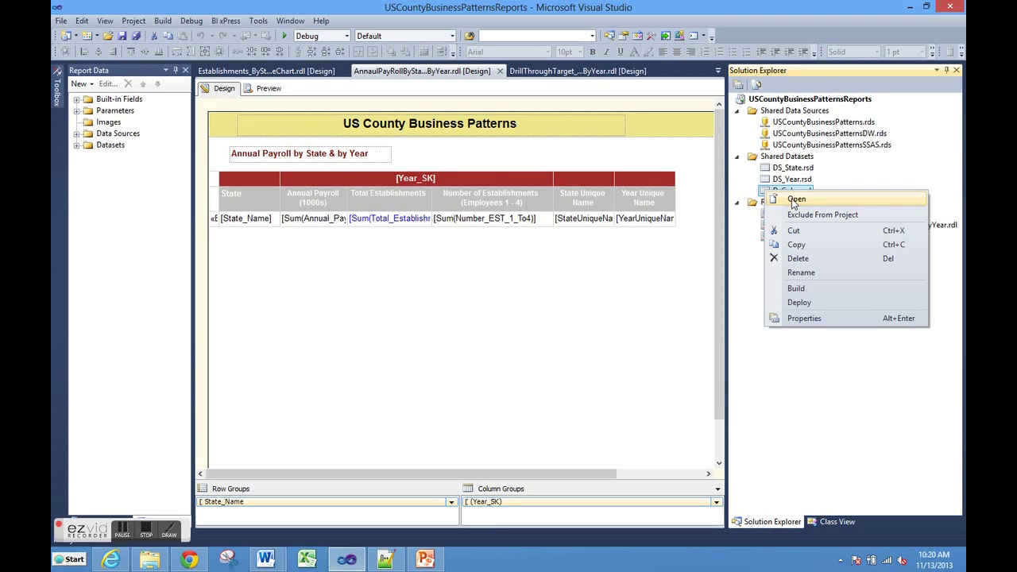
click(793, 200)
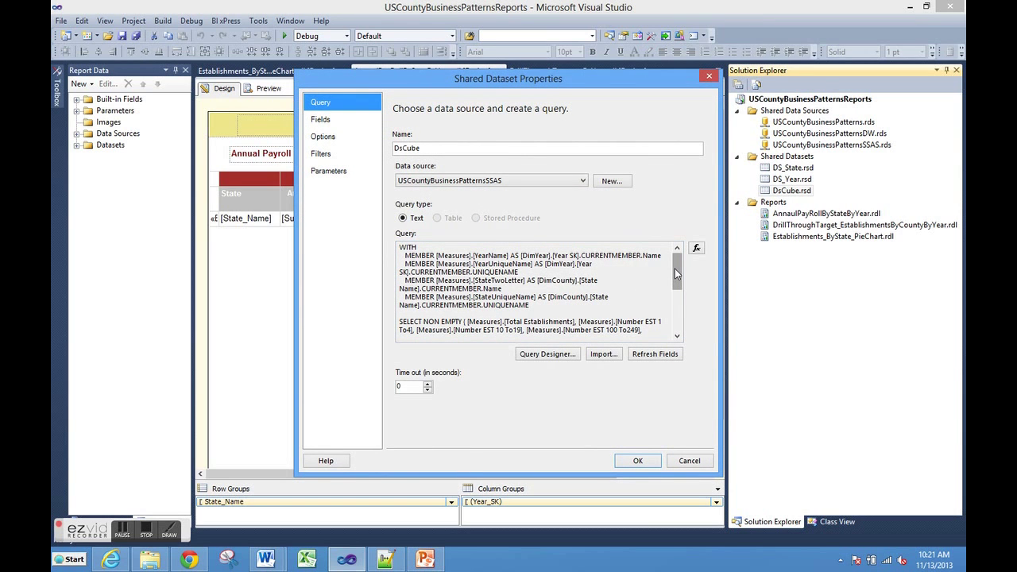
mouse_move(675, 269)
mouse_down()
mouse_move(680, 330)
mouse_move(681, 272)
mouse_up()
click(331, 175)
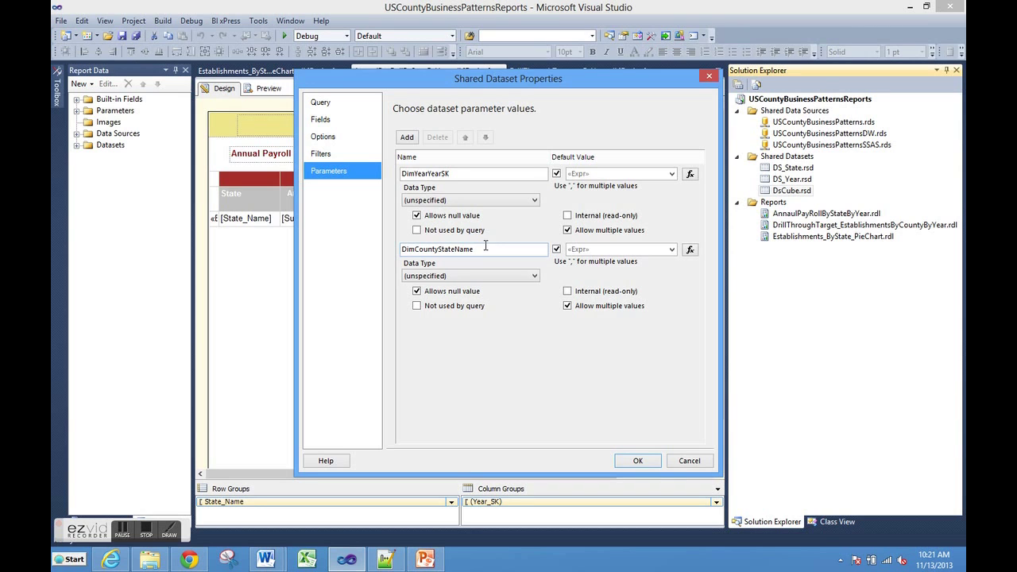
click(635, 461)
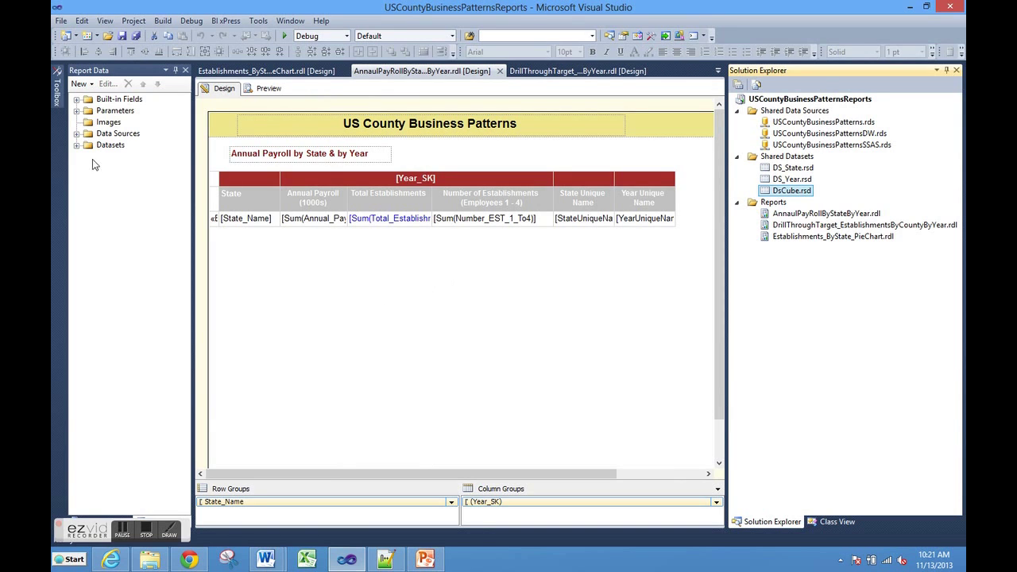
Open the properties of the report's DS_Cube dataset and check which shared dataset it uses
click(76, 145)
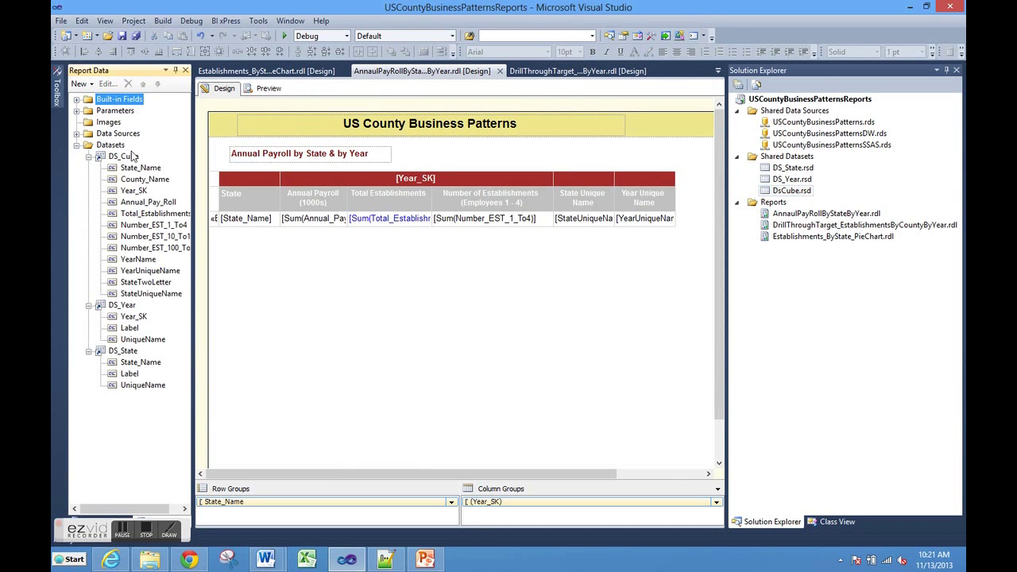
click(111, 145)
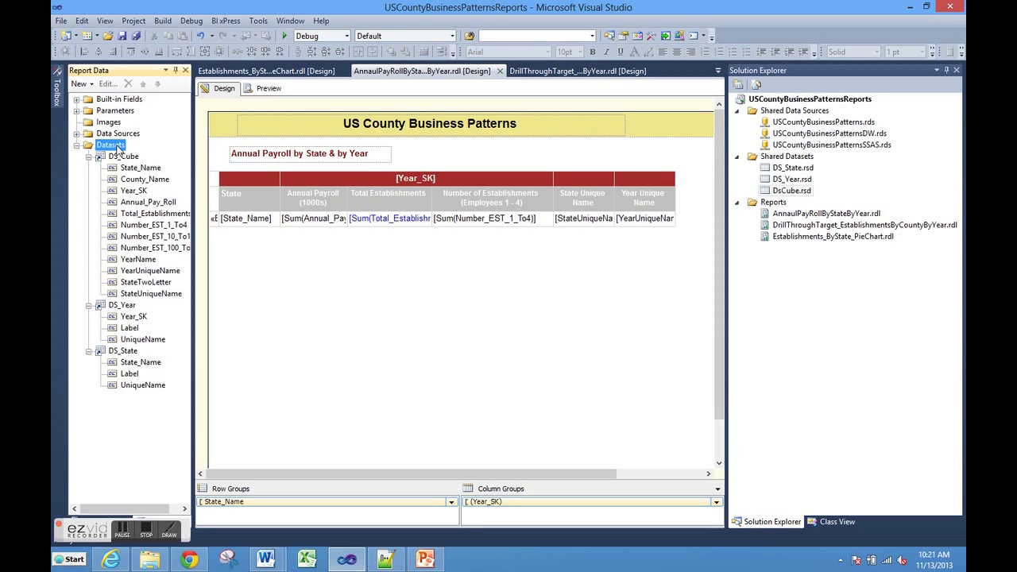
right_click(118, 148)
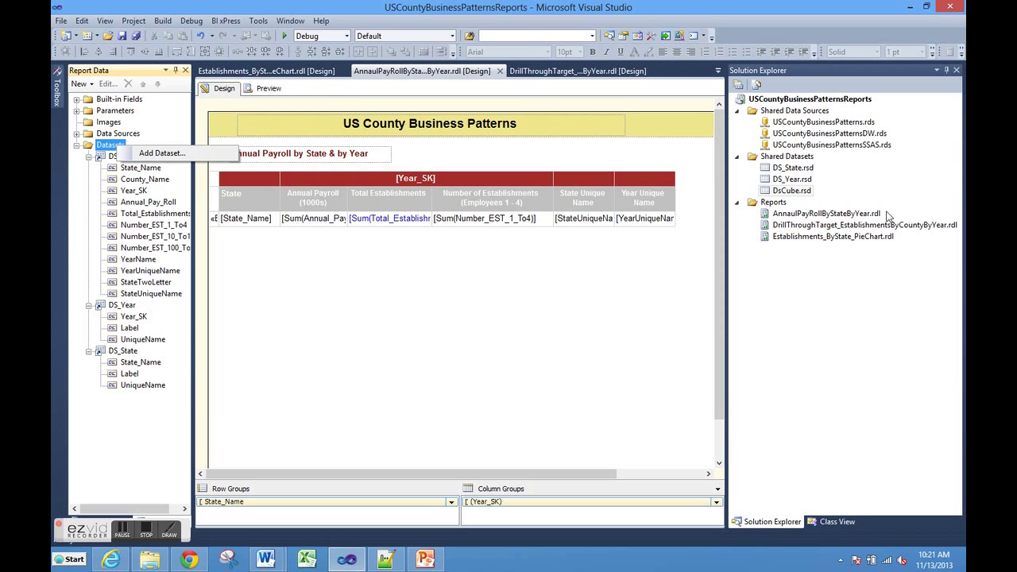
click(810, 192)
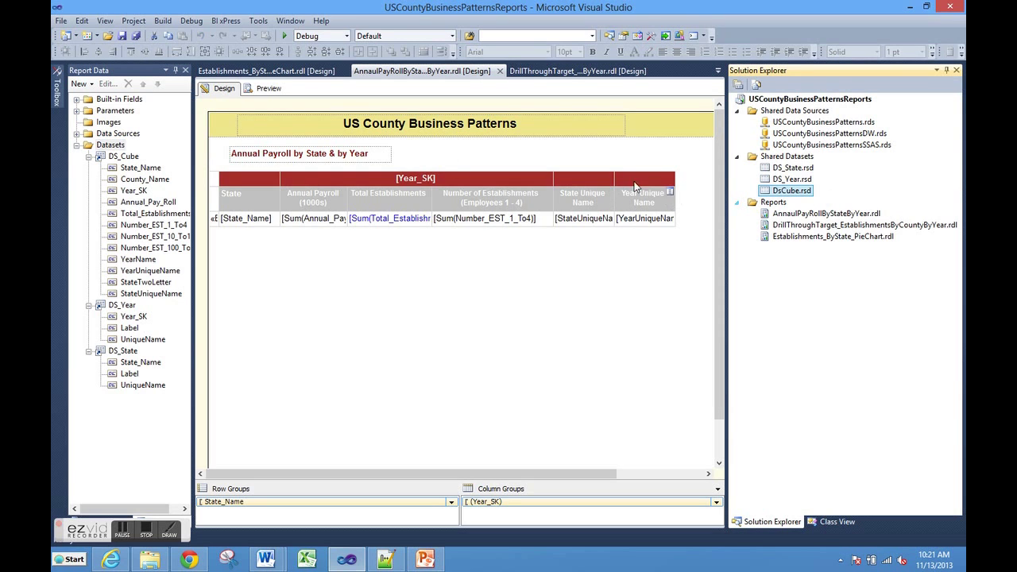
click(113, 162)
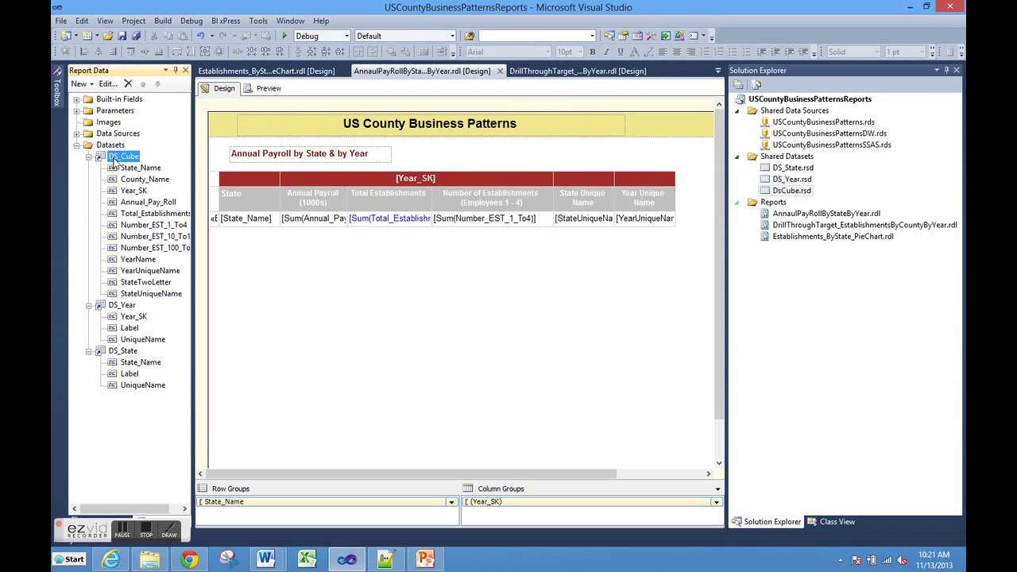
right_click(115, 162)
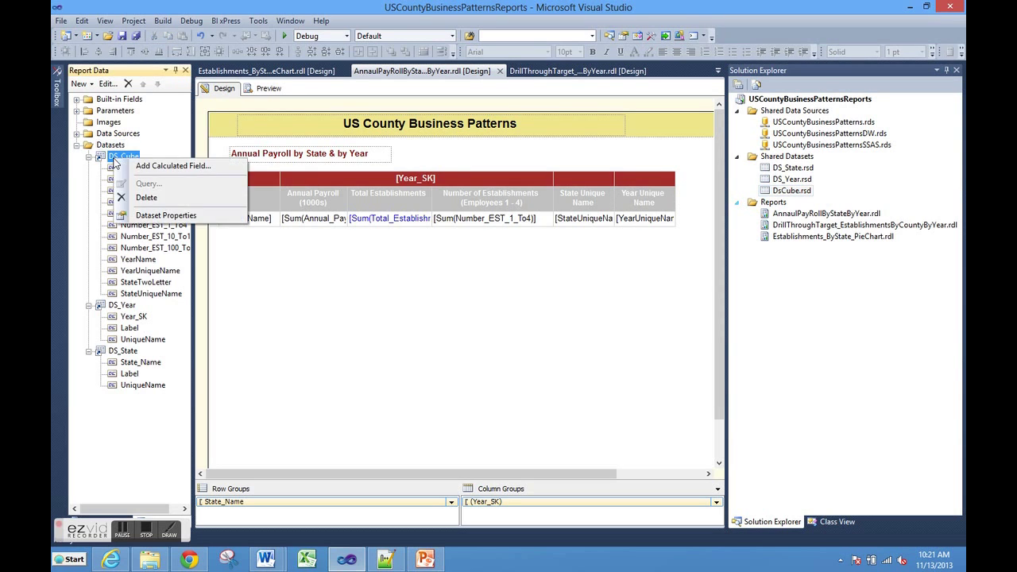
click(157, 217)
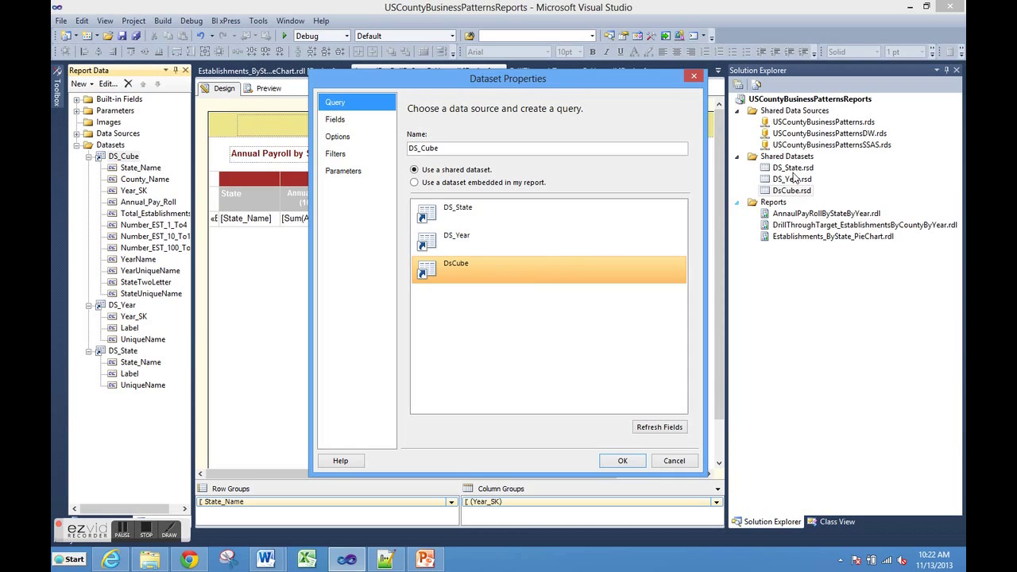
click(642, 462)
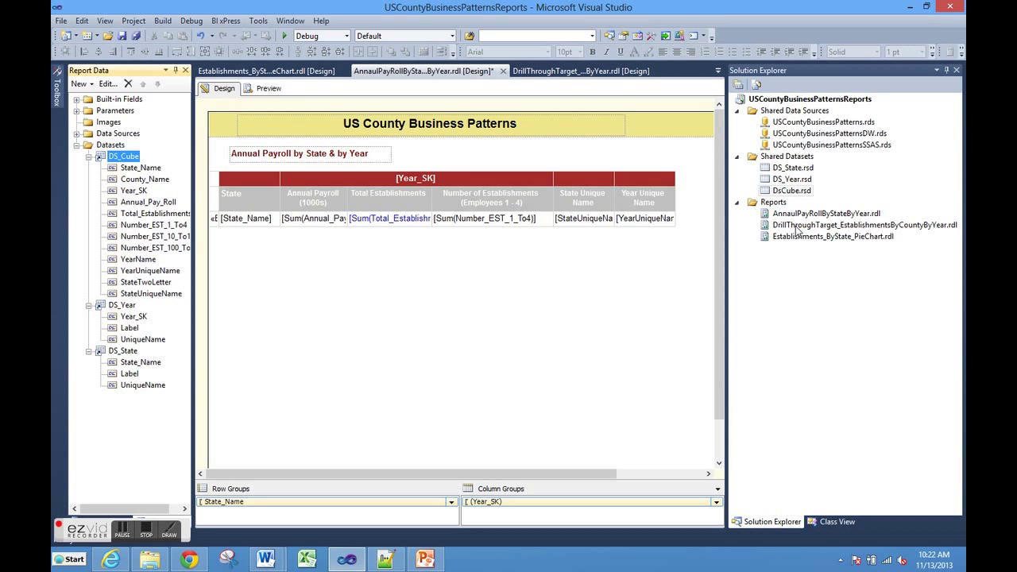
Switch to Internet Explorer and rerun the AnnaulPayRollByStateByYear report with IL and IN added to the State parameter
click(111, 561)
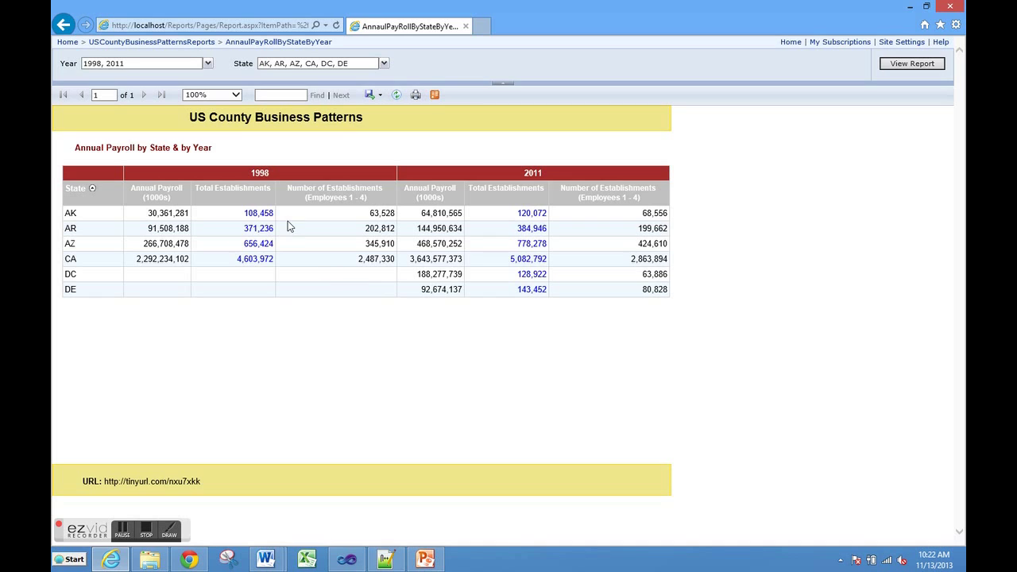
click(207, 65)
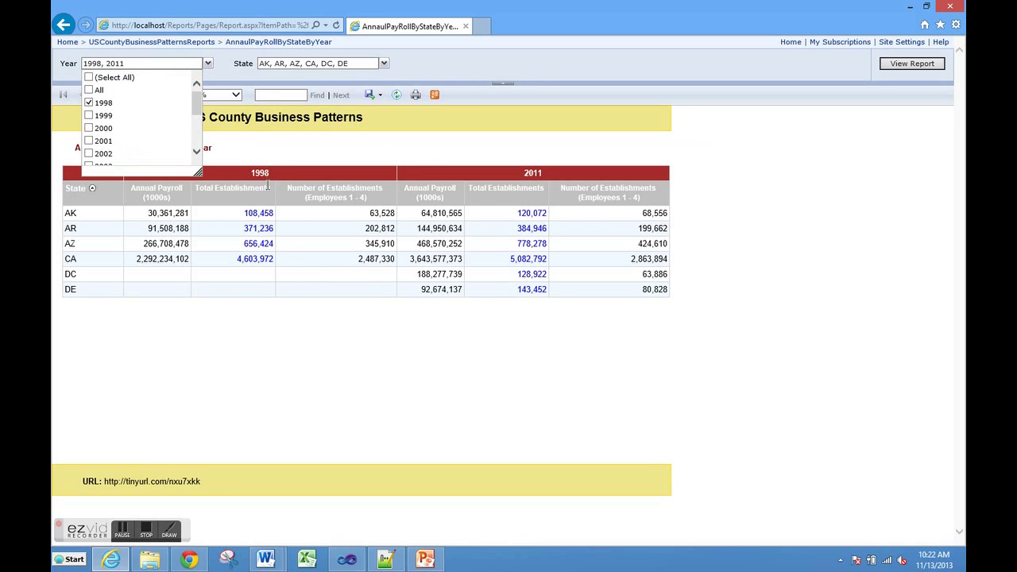
click(332, 131)
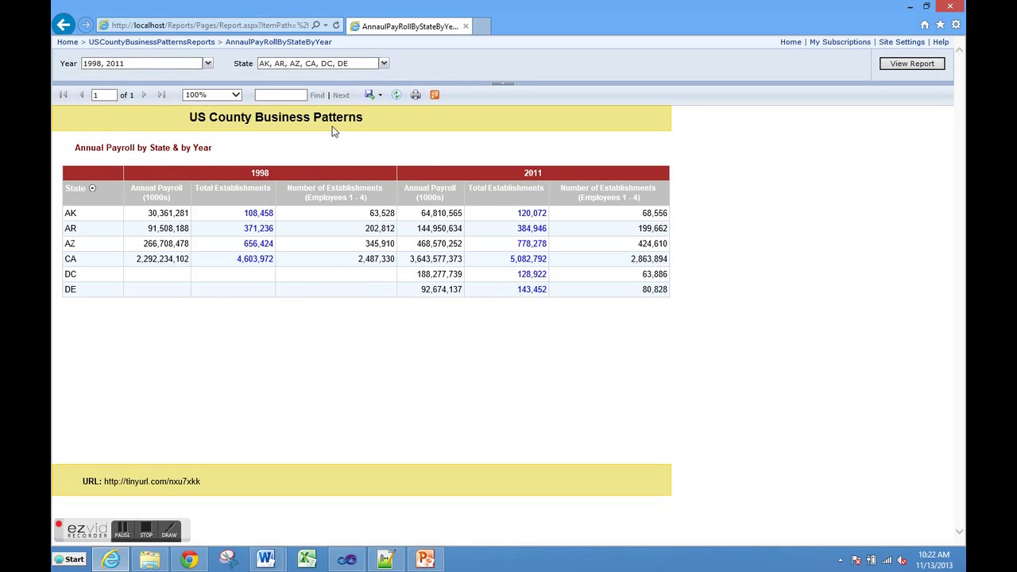
click(384, 64)
drag(374, 100, 375, 119)
click(265, 85)
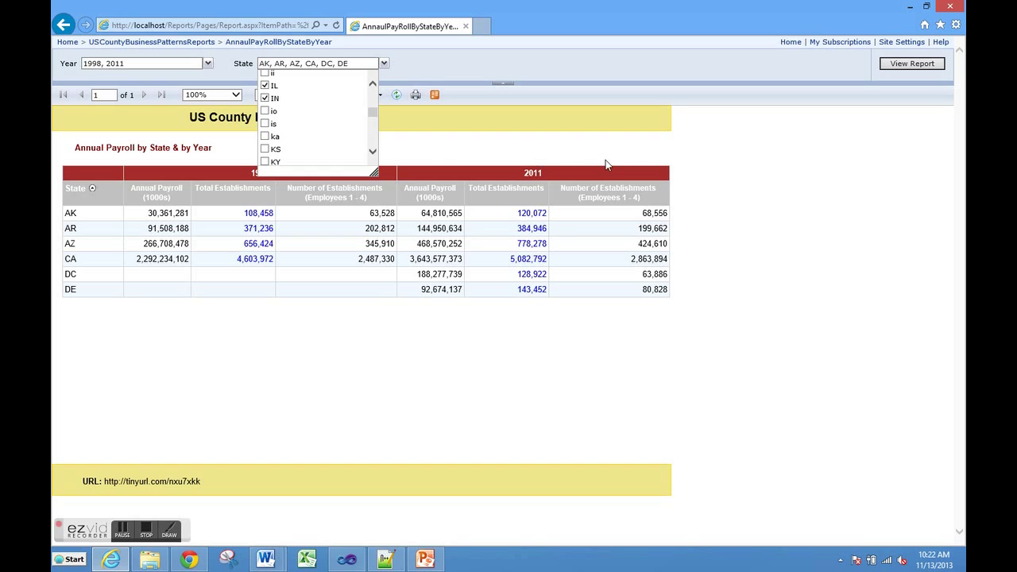
click(759, 140)
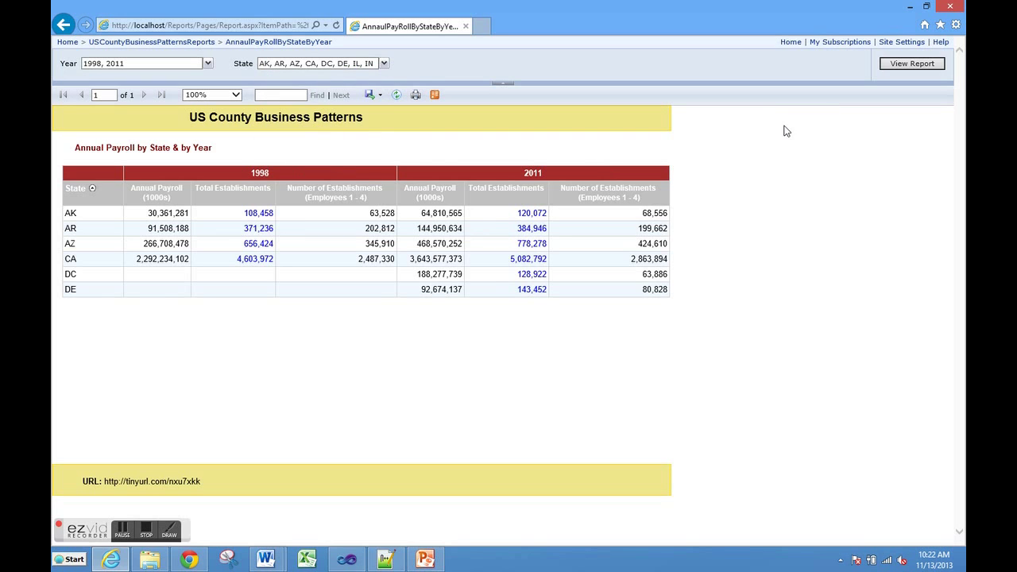
click(906, 64)
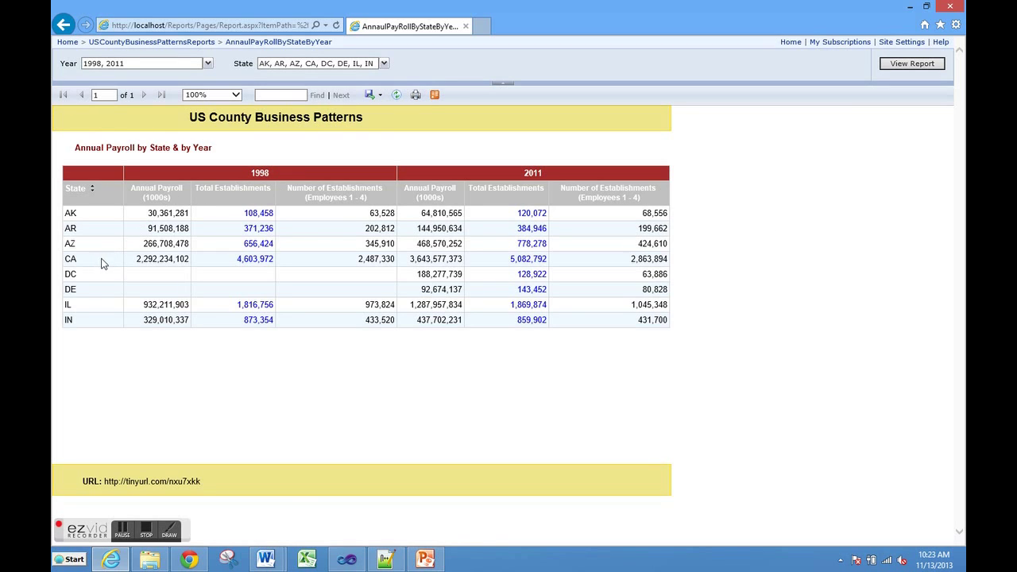
Drill through California's 1998 total establishments, review both pages of the county report, and return to the payroll report
click(245, 264)
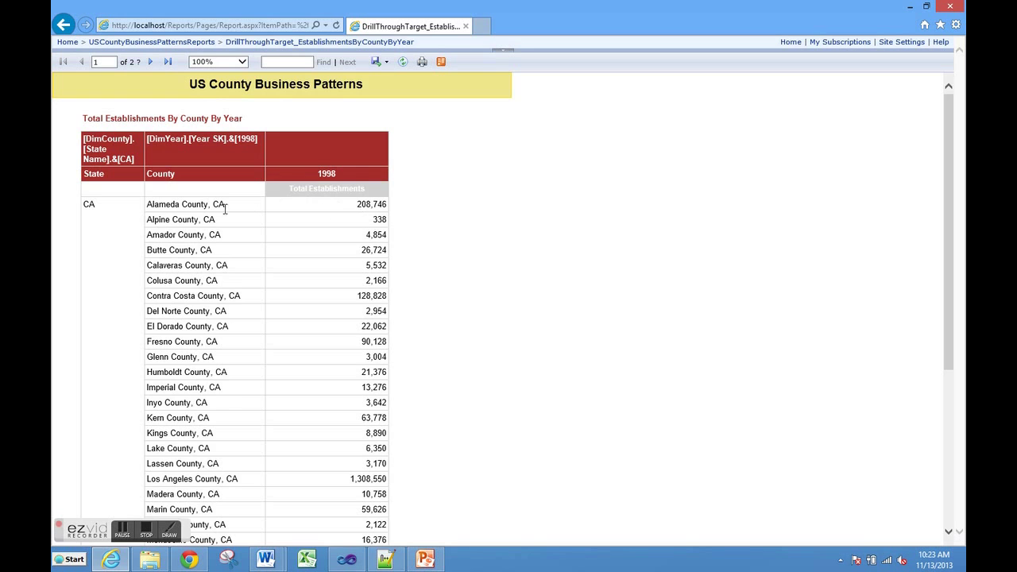
scroll(348, 289, down, 3)
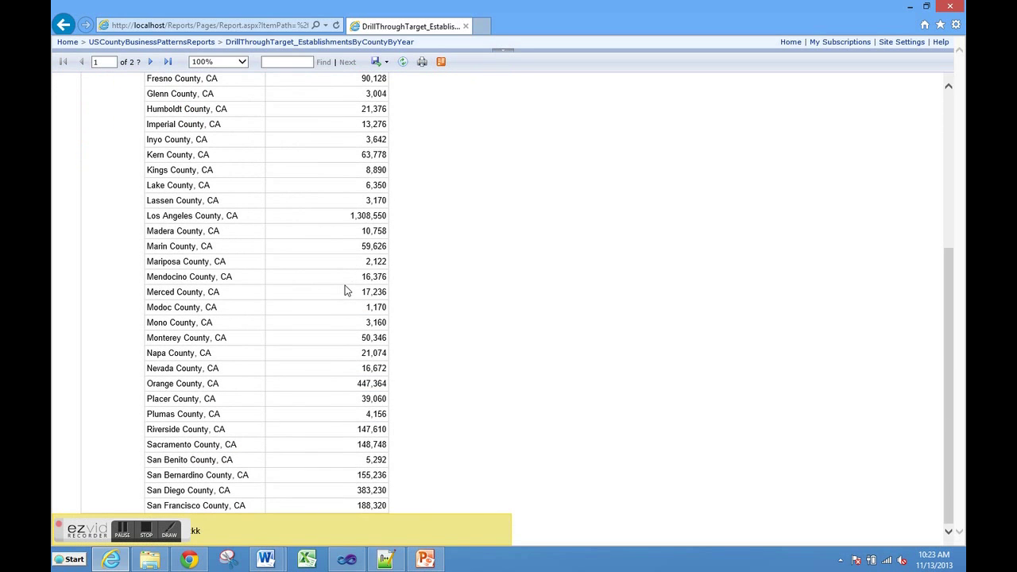
scroll(348, 289, up, 3)
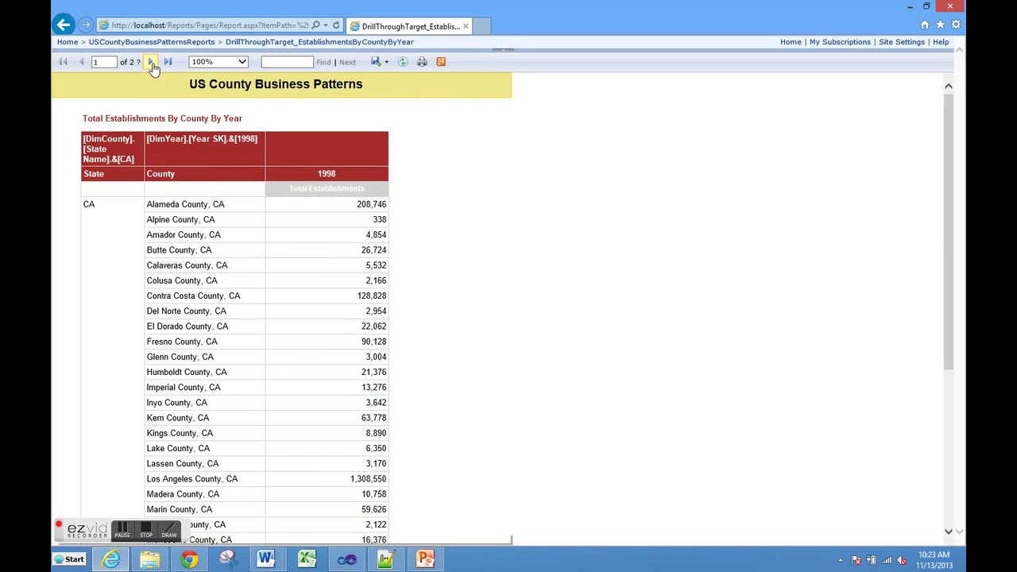
click(151, 62)
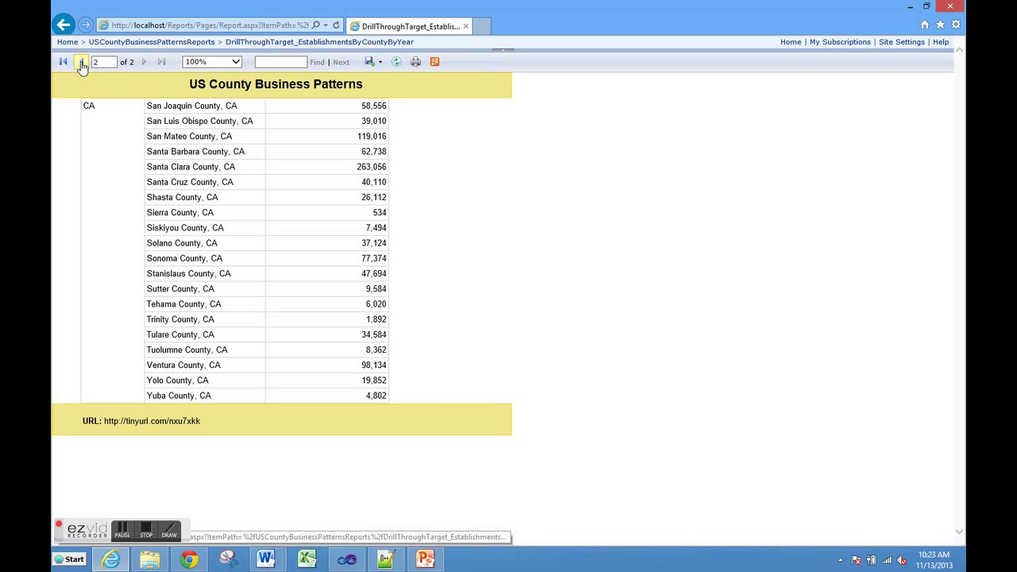
click(64, 26)
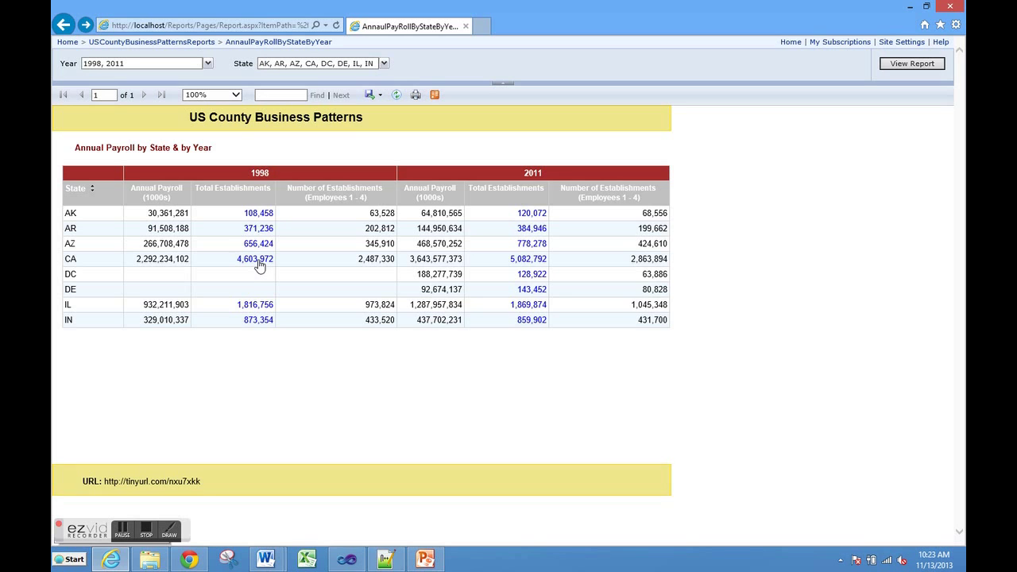
Switch to Visual Studio and examine the Total_Establishments text box action, including its target report and the parameters passed
click(347, 560)
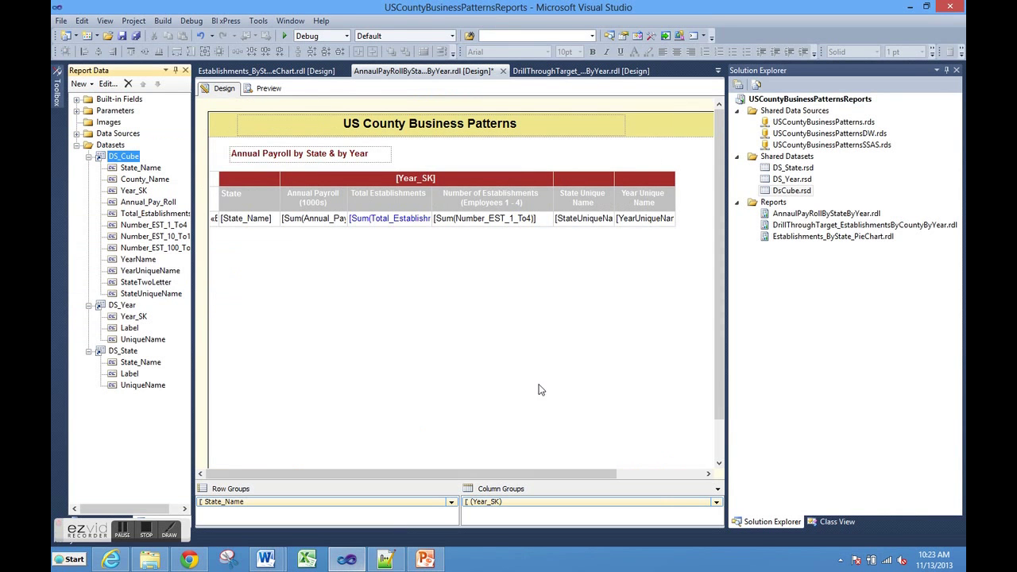
double_click(414, 219)
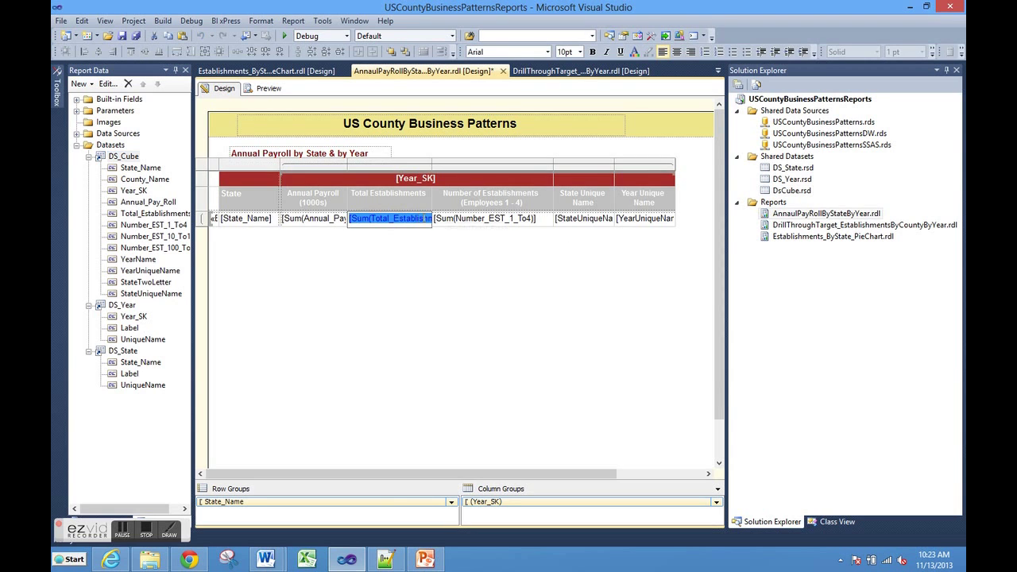
click(414, 226)
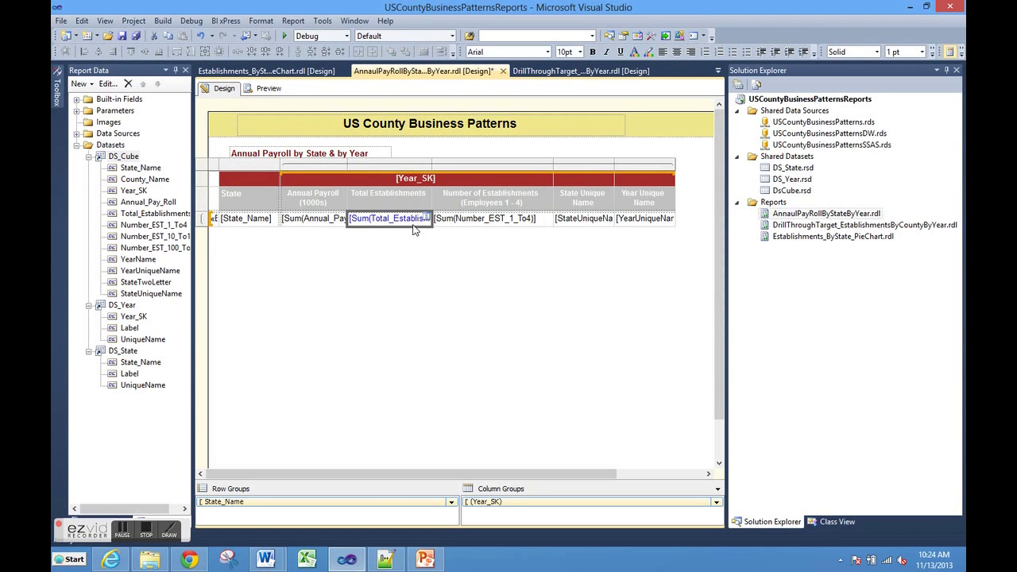
right_click(413, 230)
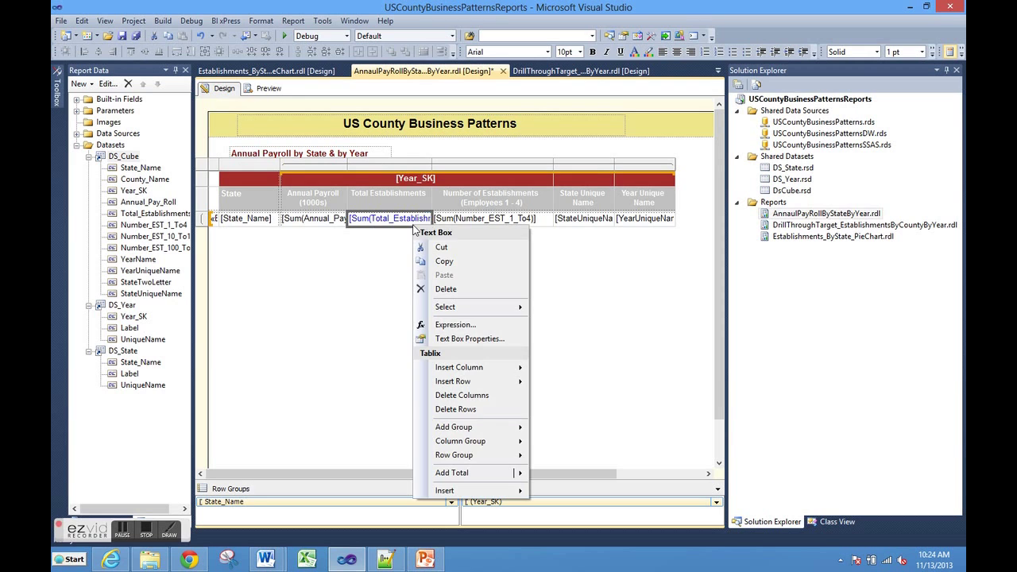
click(447, 339)
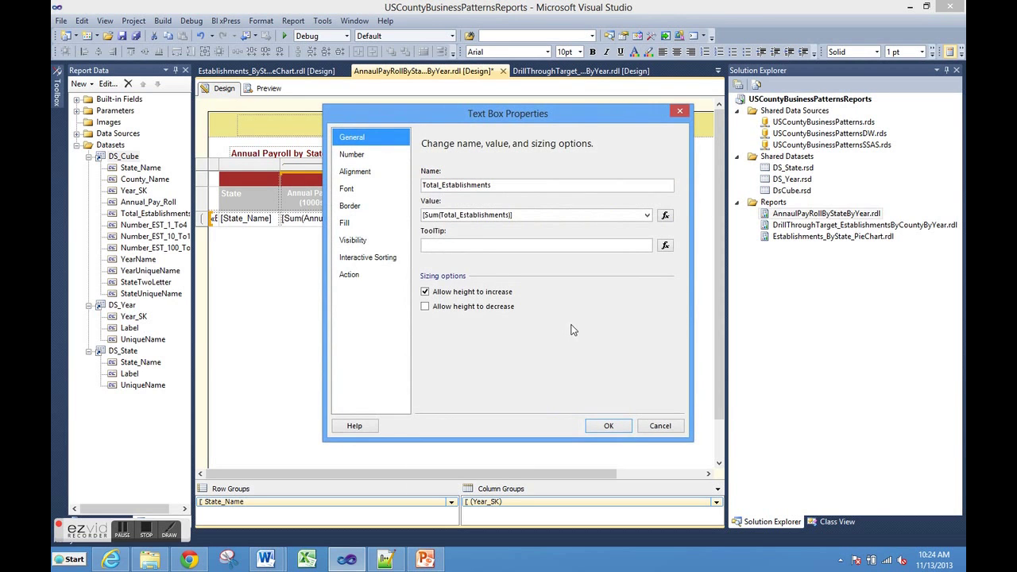
click(352, 275)
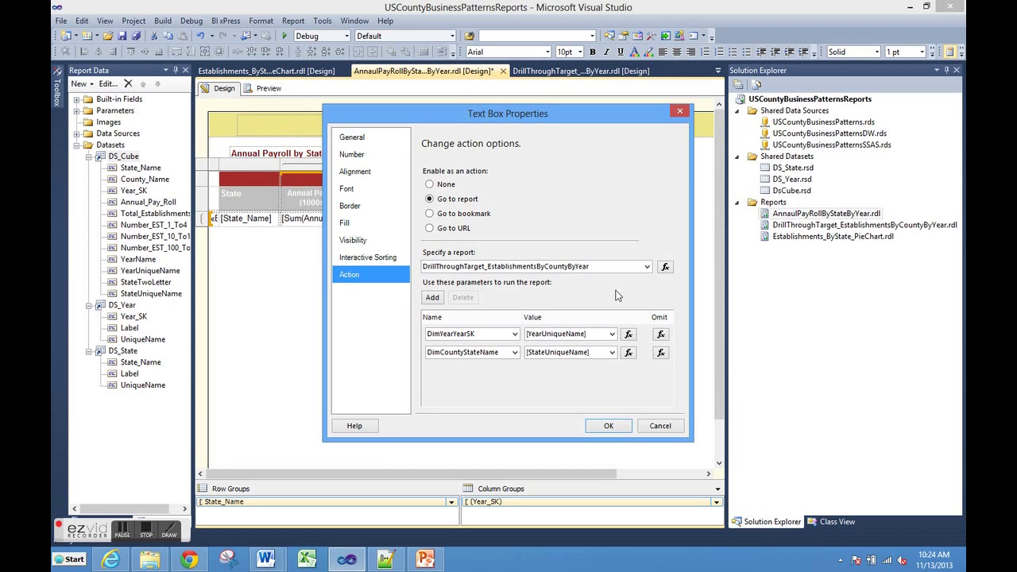
click(648, 268)
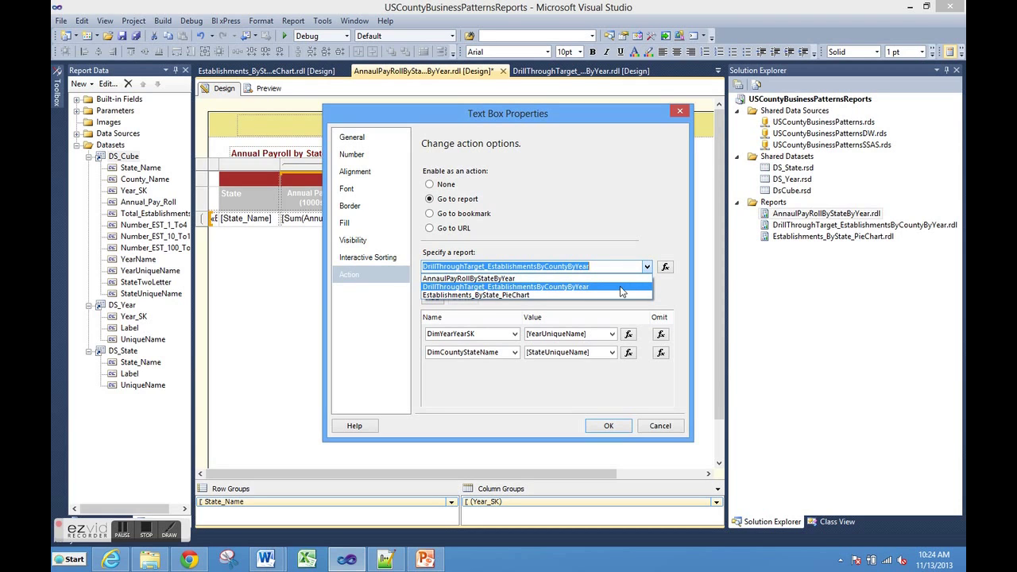
click(619, 286)
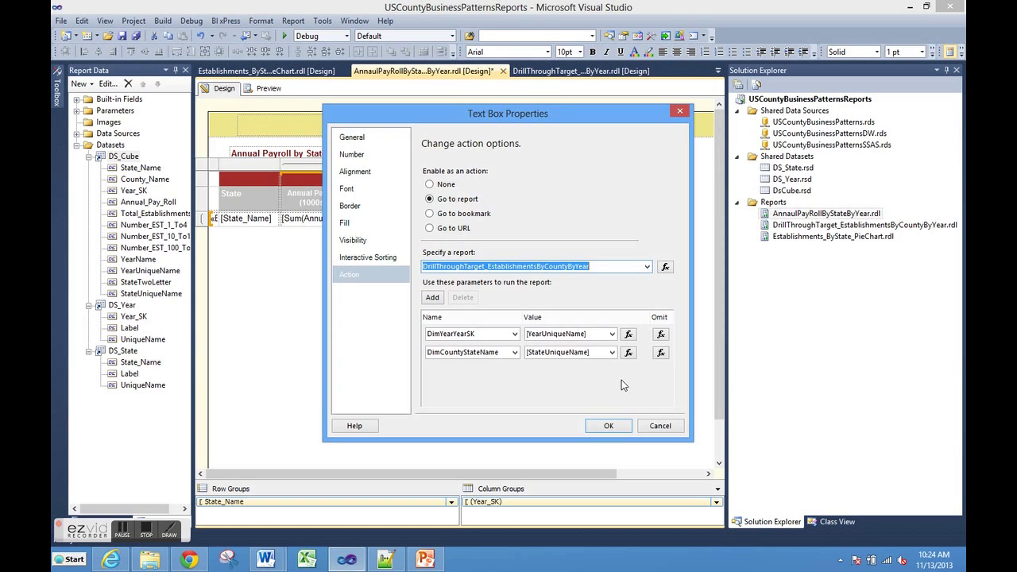
click(653, 427)
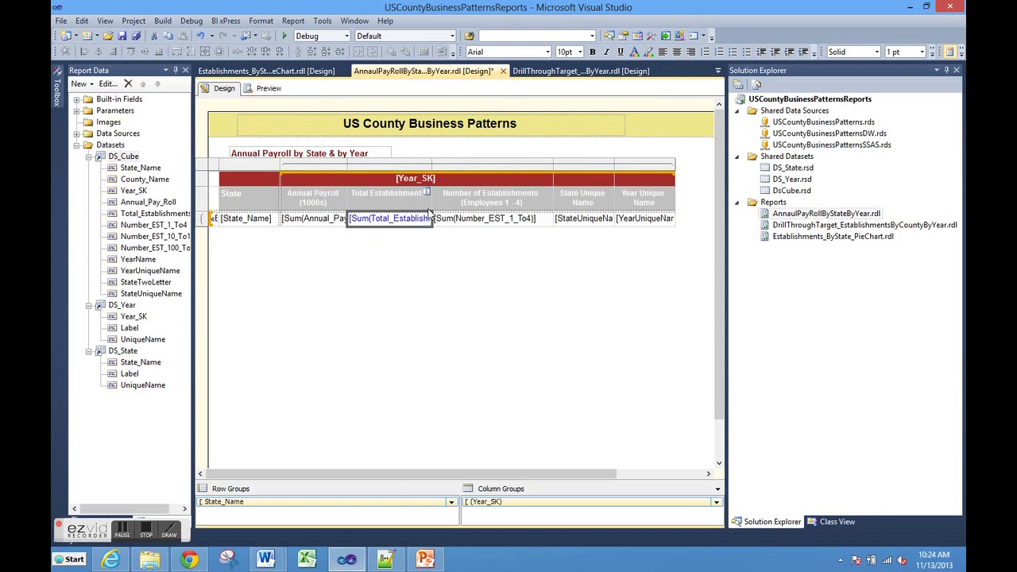
Open the DimYearYearSK parameter's properties, examine its default value expression, and close it without changes
click(76, 110)
click(127, 122)
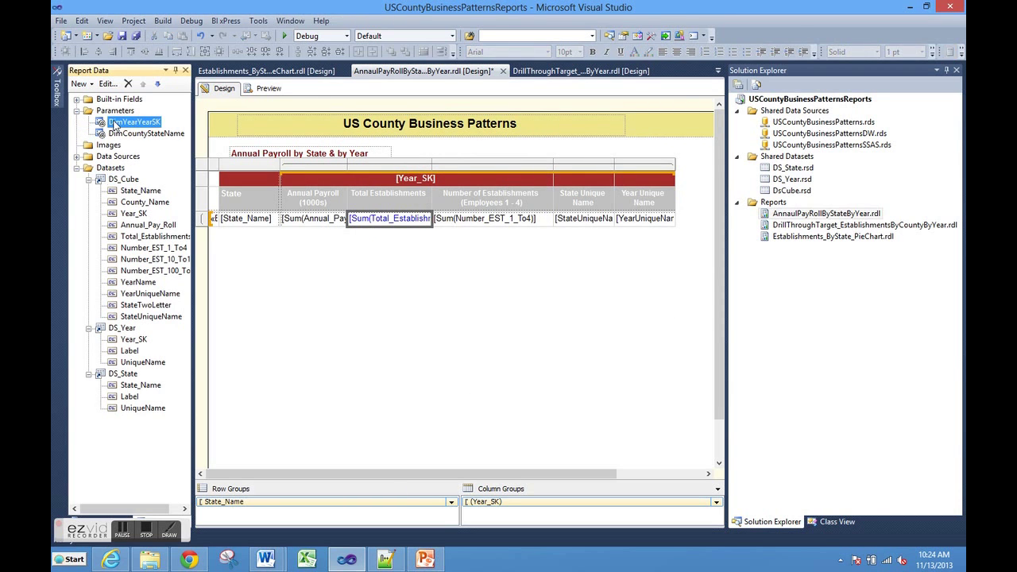
right_click(127, 122)
click(148, 143)
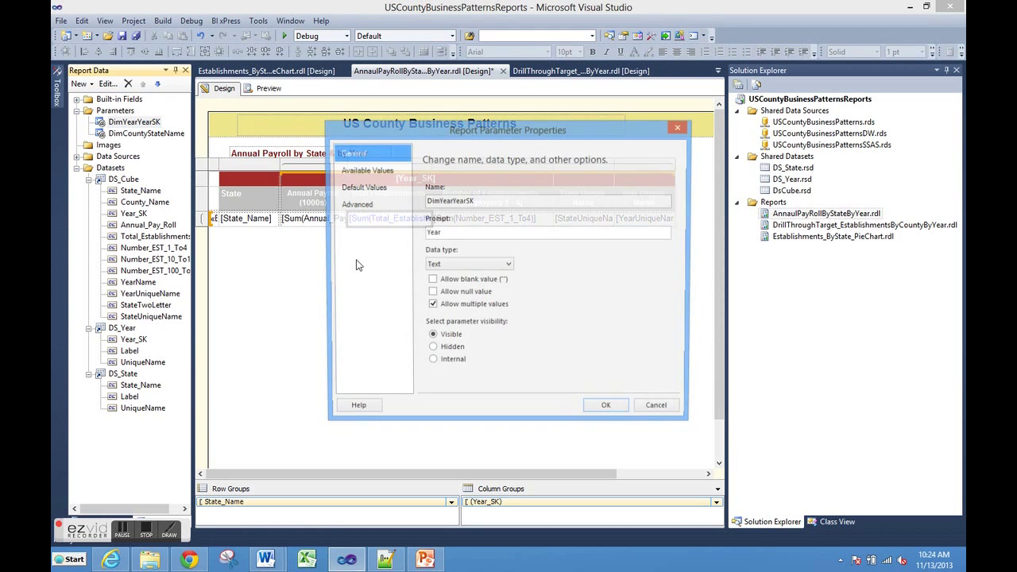
click(364, 190)
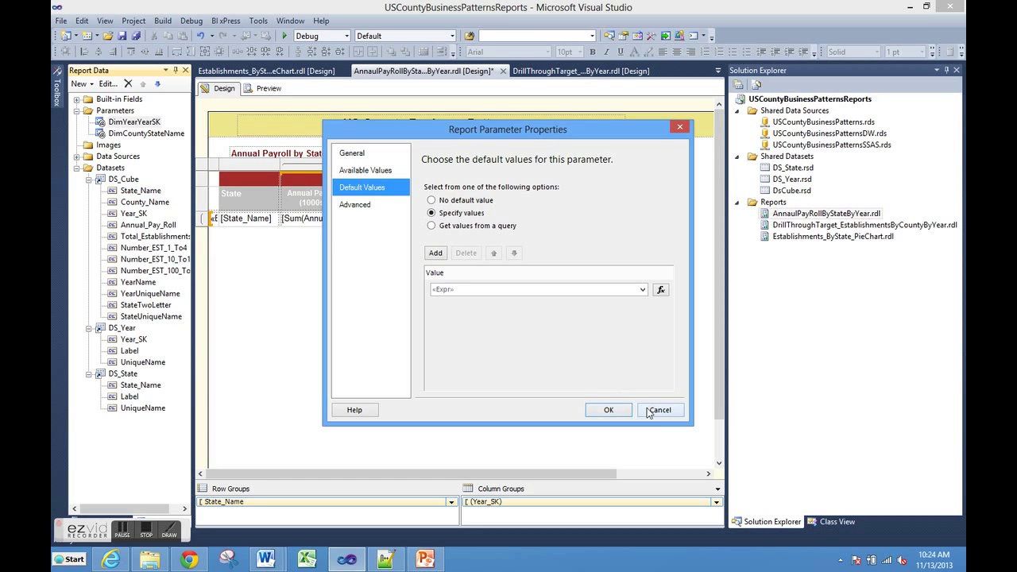
click(660, 290)
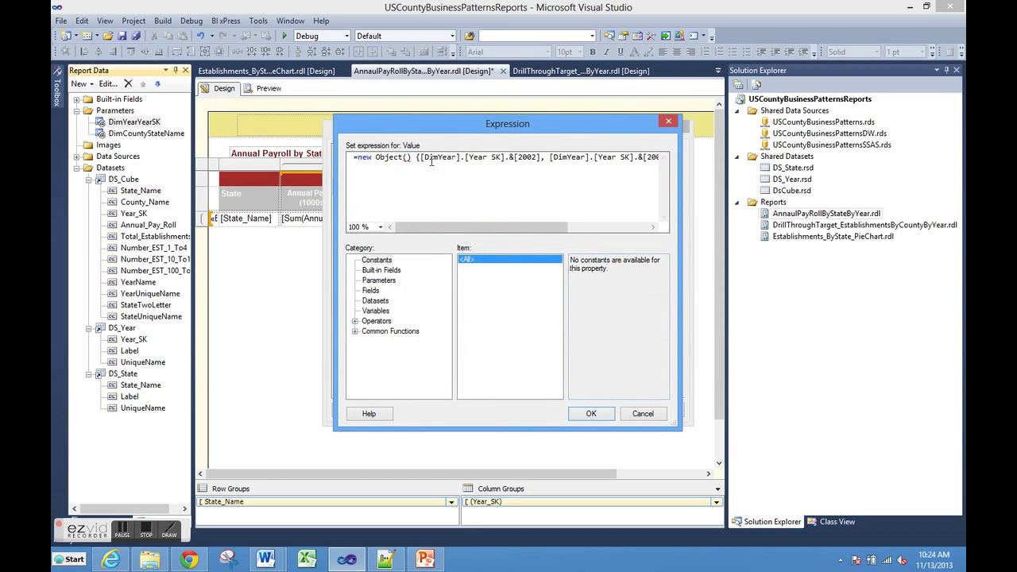
drag(420, 158, 542, 158)
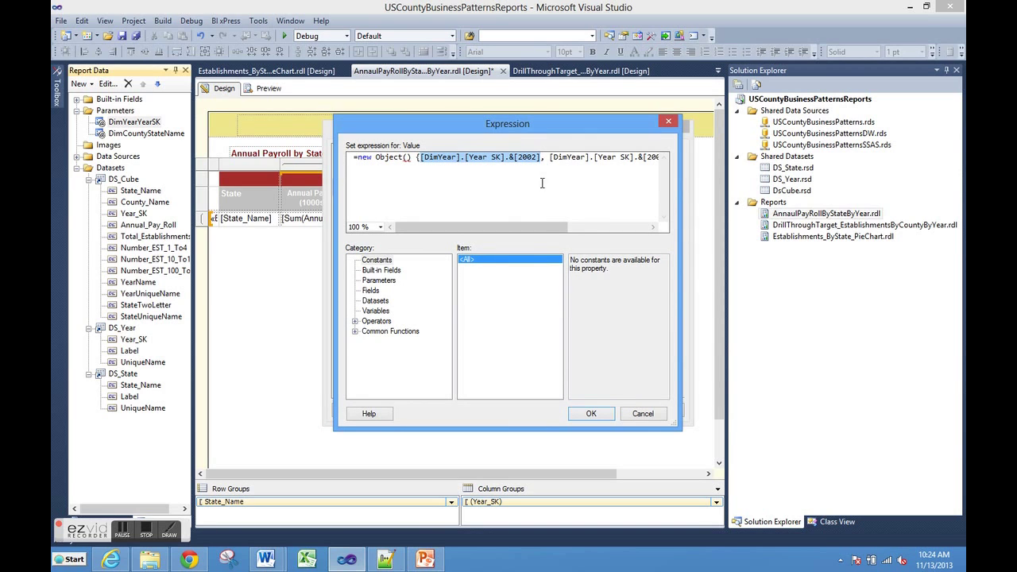
drag(545, 231, 599, 231)
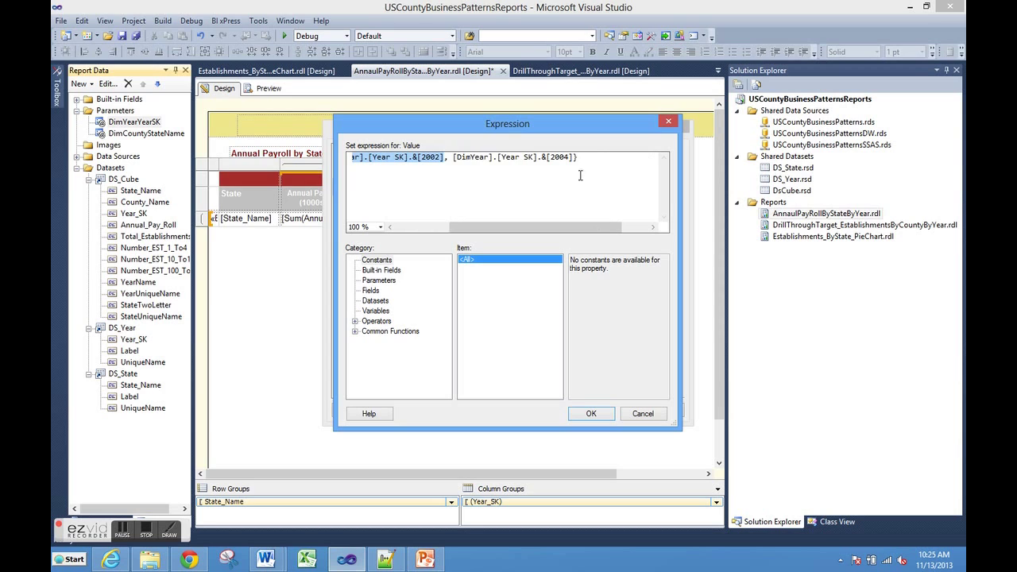
drag(575, 159, 453, 157)
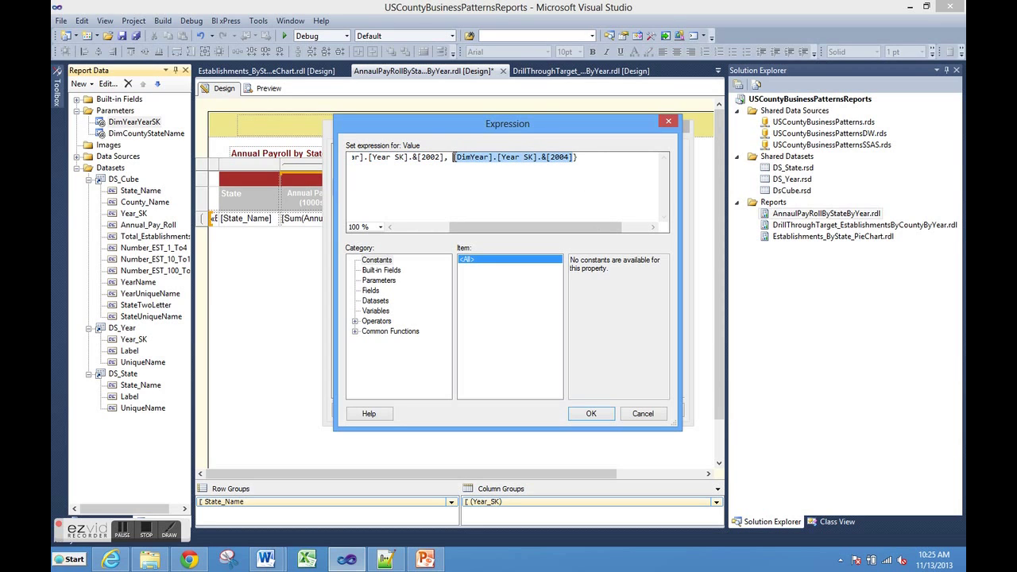
click(643, 415)
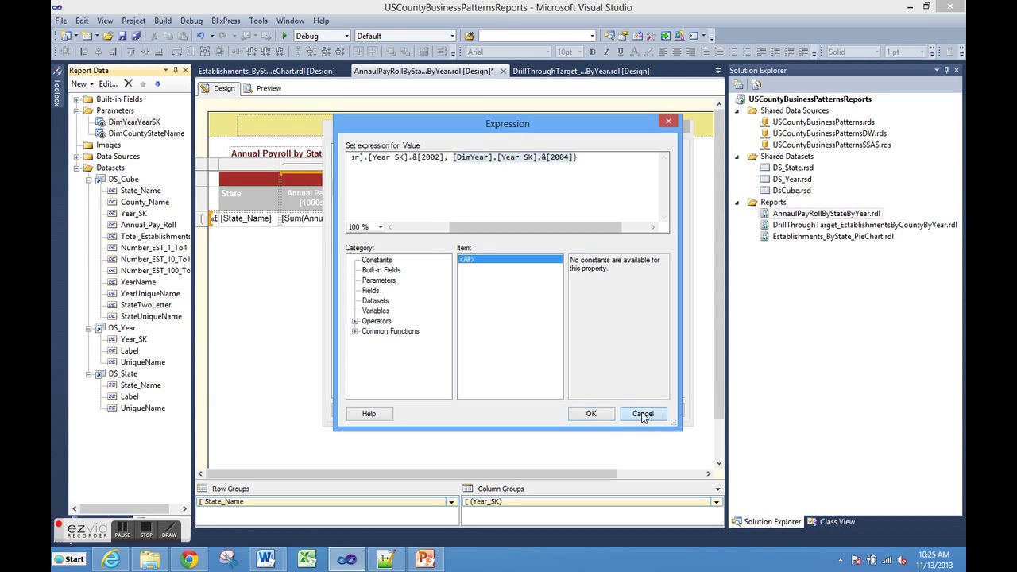
click(652, 412)
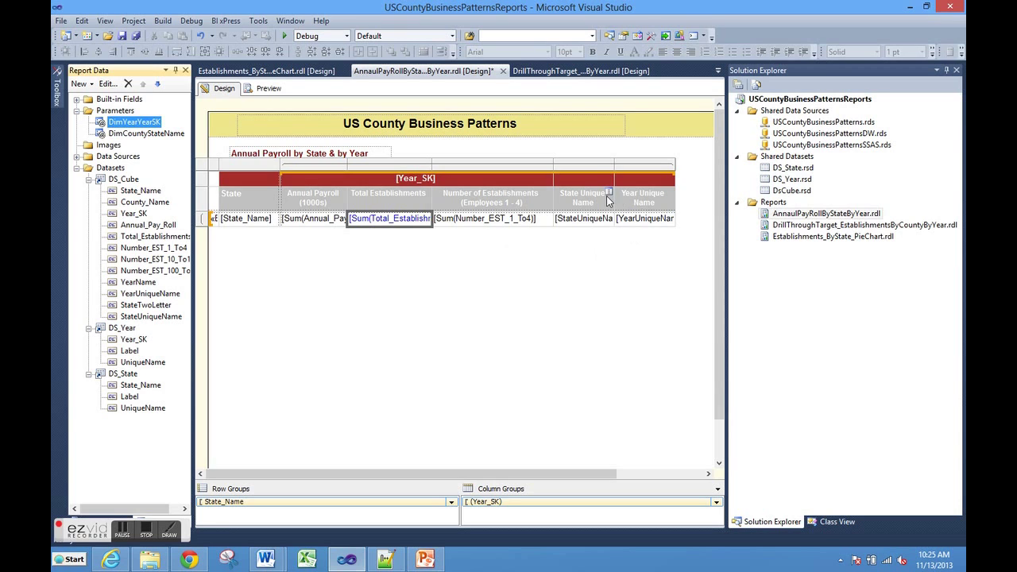
Set the State Unique Name column to show when the report is initially run
click(591, 164)
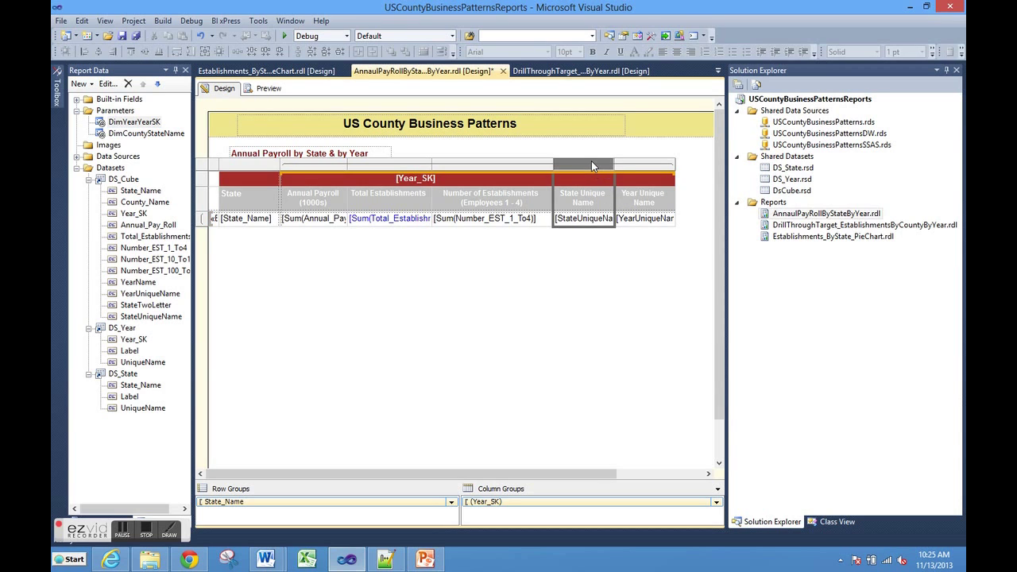
right_click(591, 164)
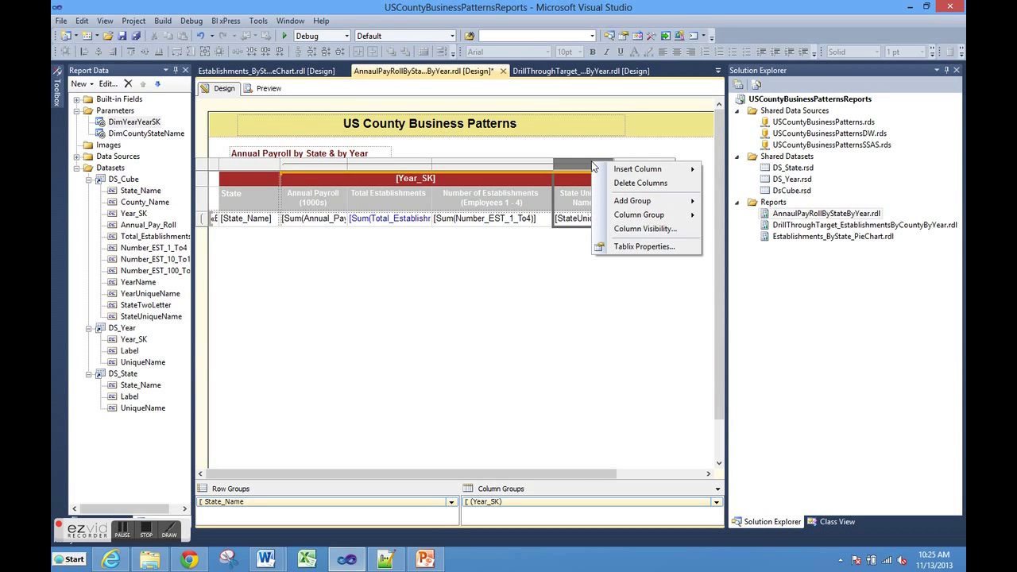
click(627, 229)
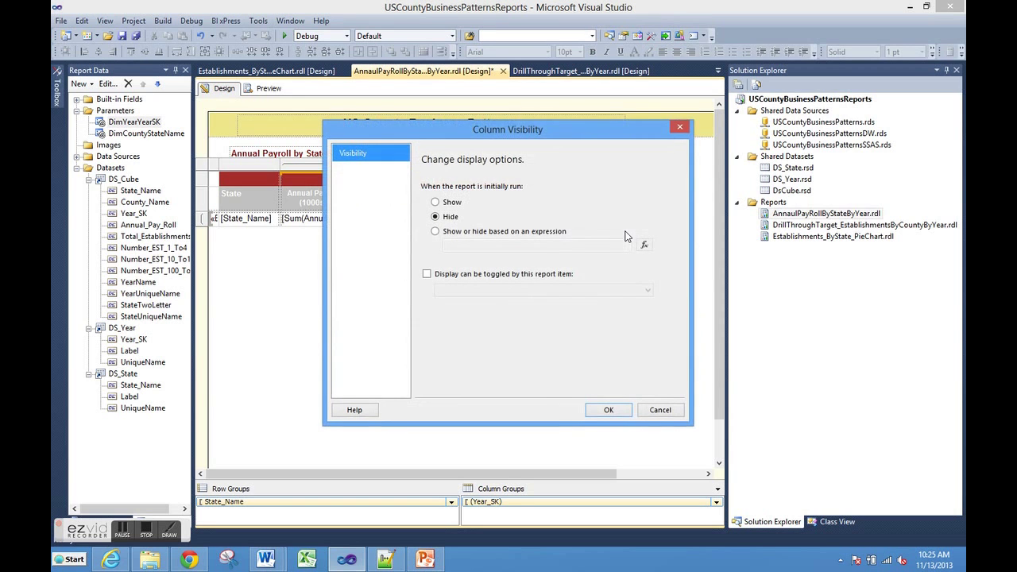
click(436, 203)
click(609, 410)
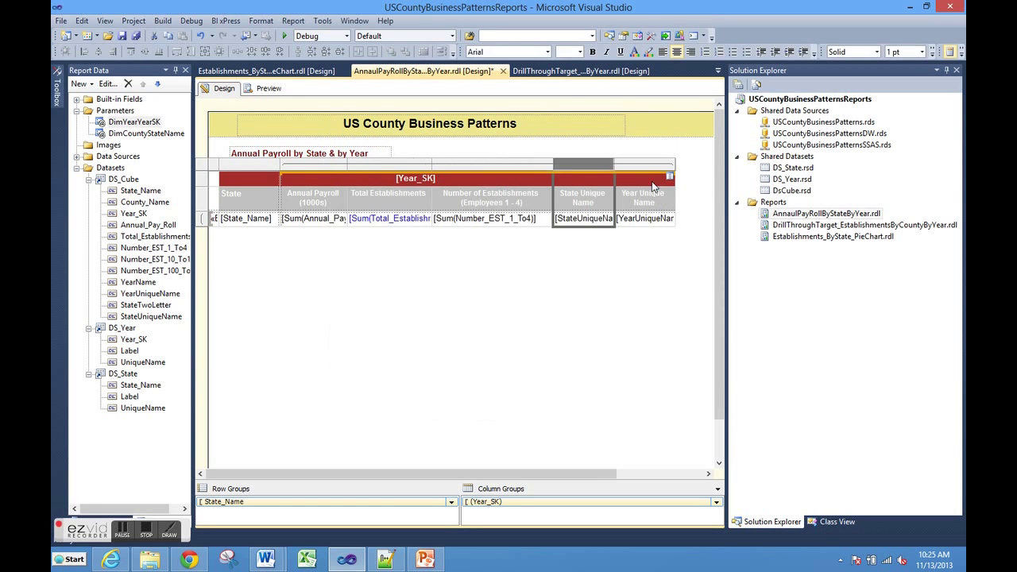
Set the Year Unique Name column to show when the report is initially run
click(645, 167)
right_click(645, 167)
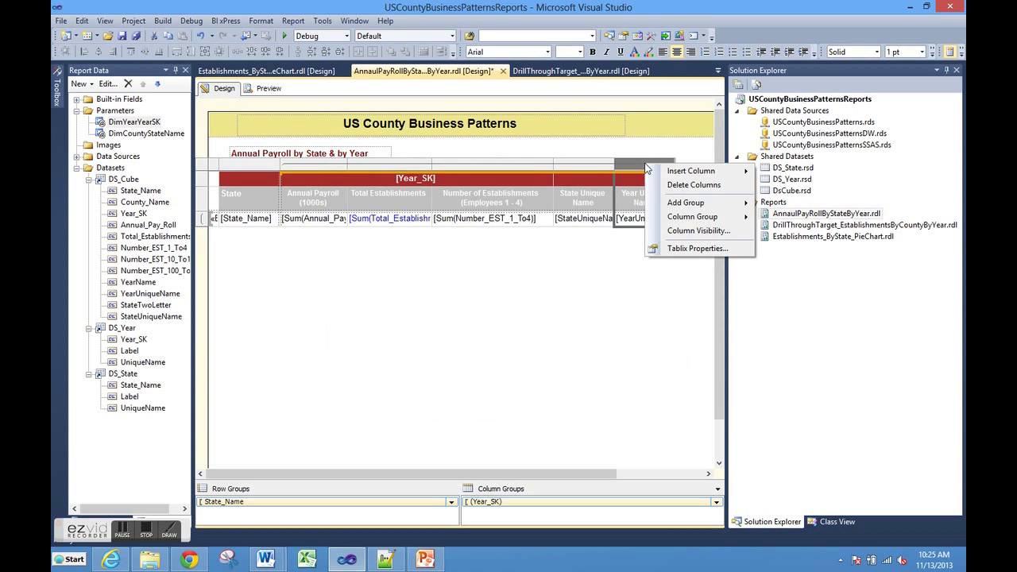
click(682, 230)
click(436, 202)
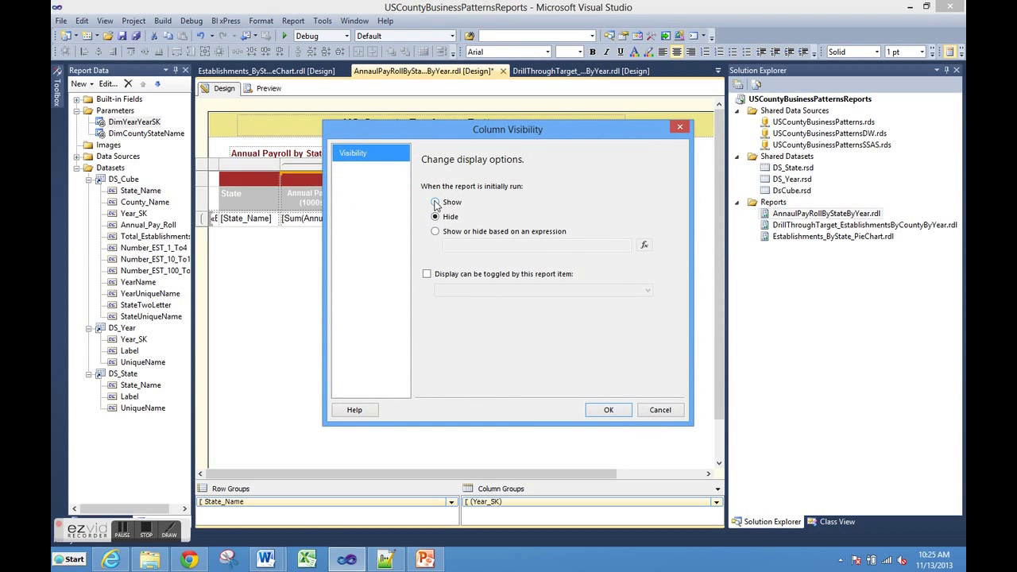
click(609, 409)
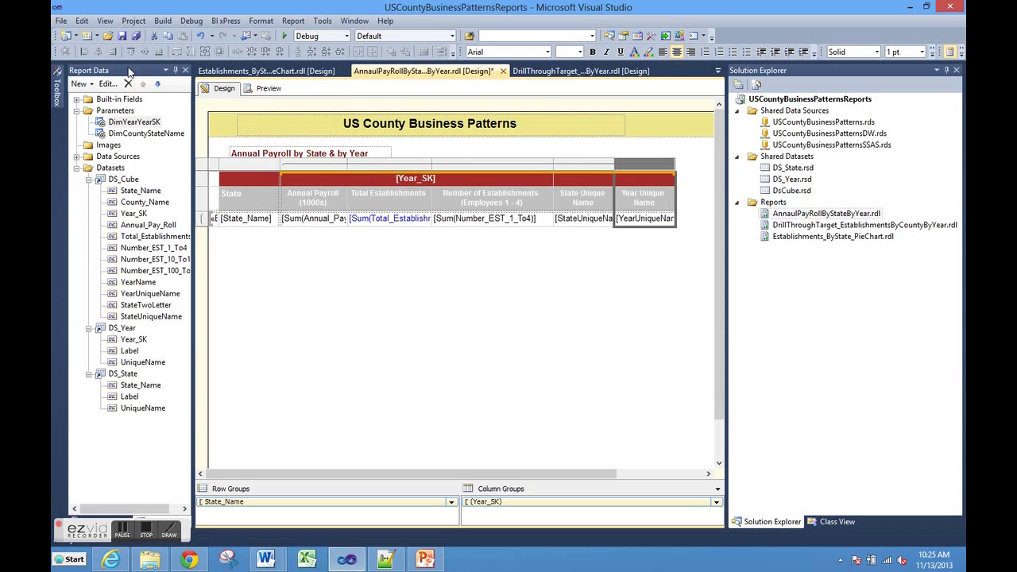
Save the AnnaulPayRollByStateByYear report and build the USCountyBusinessPatternsReports project
click(122, 37)
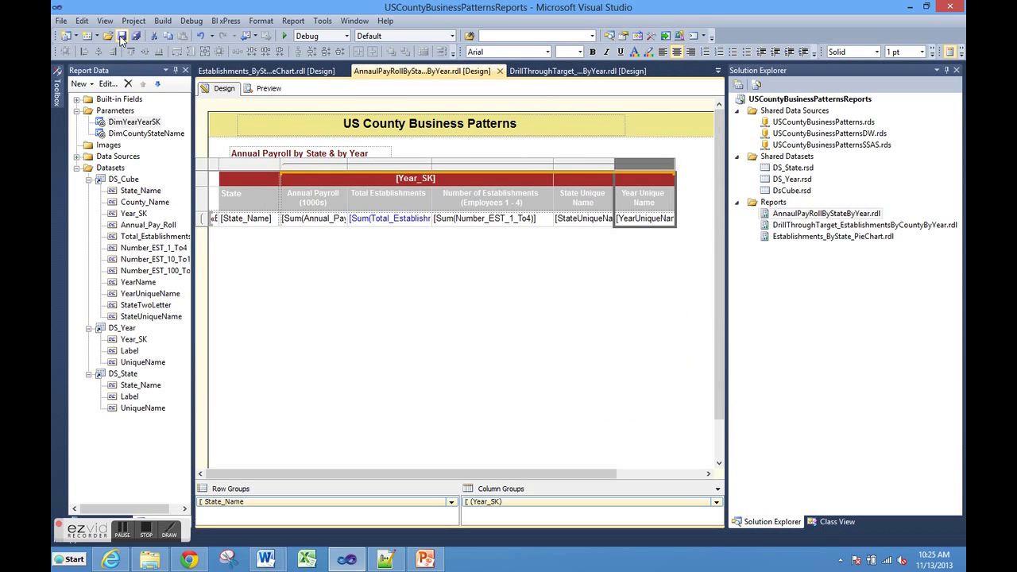
click(162, 21)
click(181, 37)
Show the build output, deploy the USCountyBusinessPatternsReports project, and return to Visual Studio to check the deployment
click(106, 21)
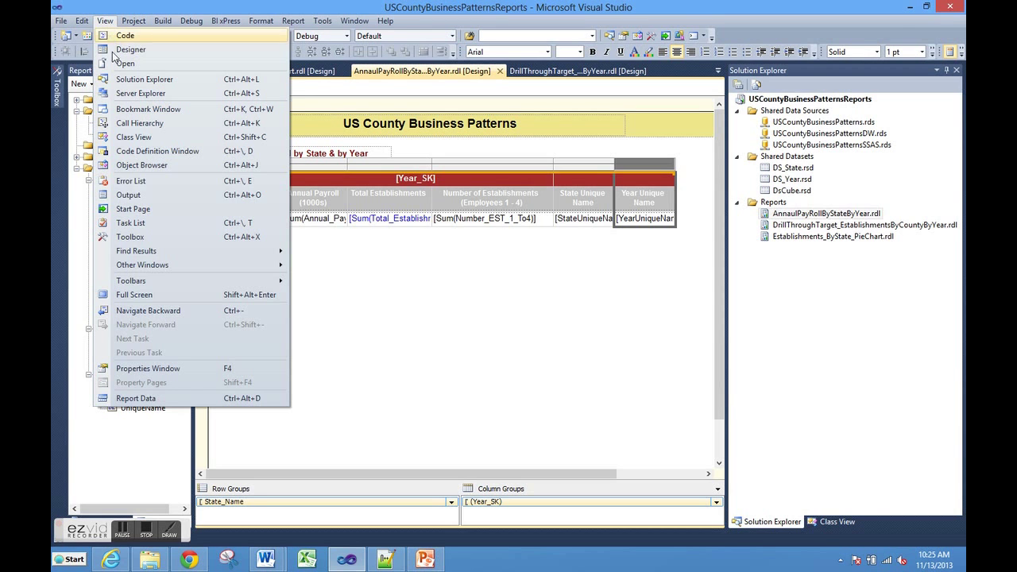
click(127, 195)
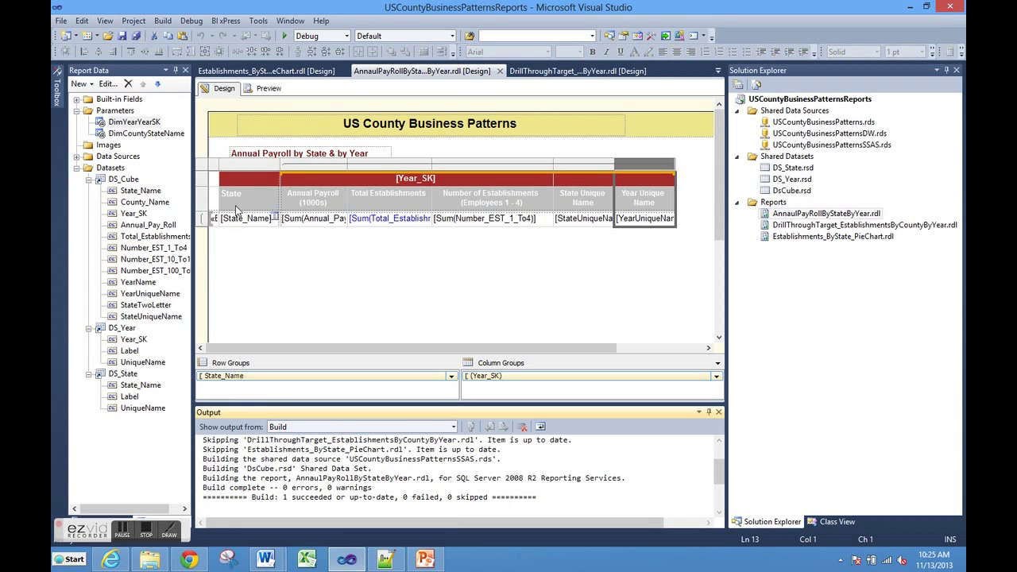
click(163, 20)
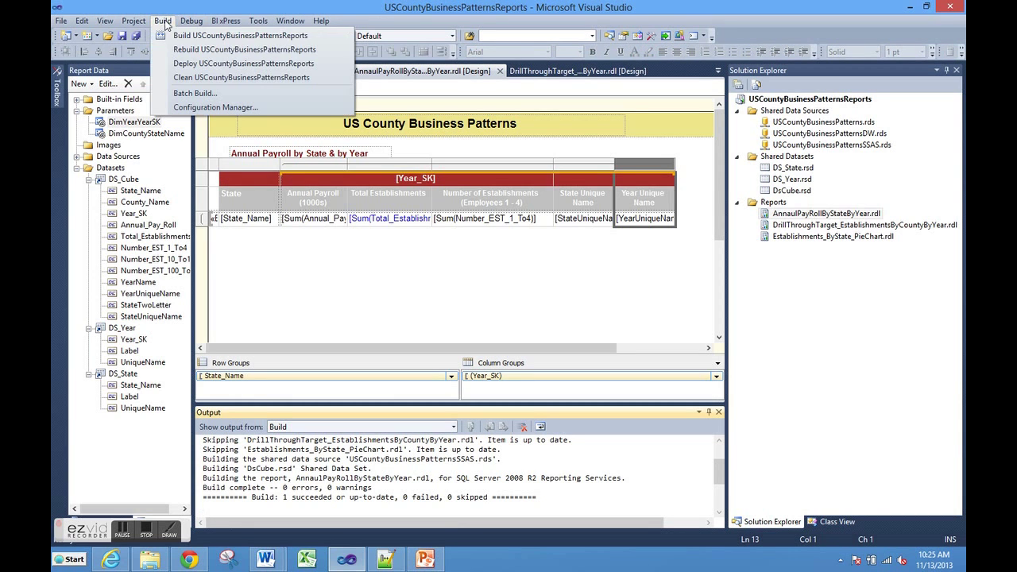
click(191, 64)
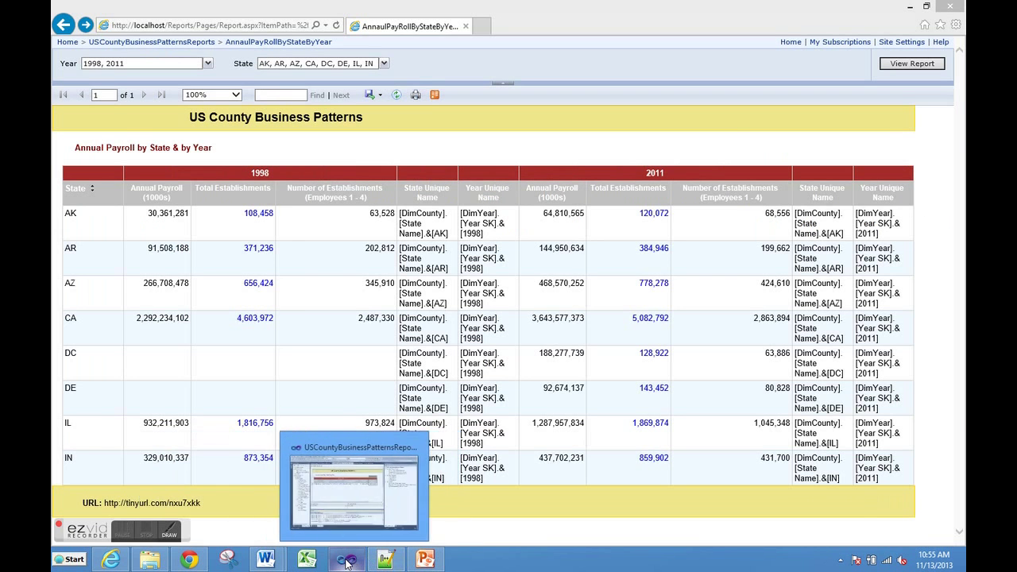
click(346, 559)
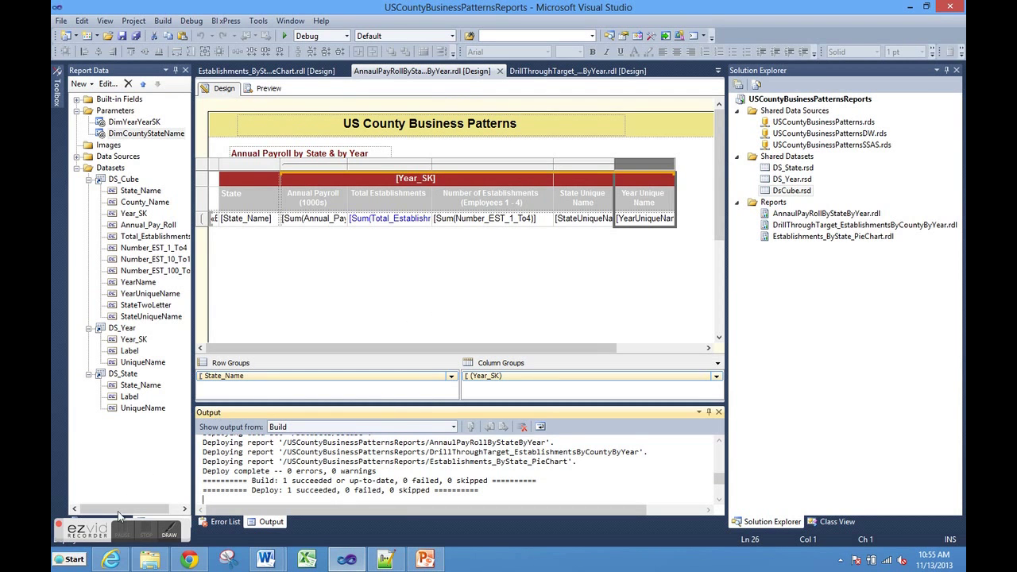
Switch to Internet Explorer, examine AK's 1998 state and year unique names, and drill through California's 1998 total establishments to inspect the passed state value
click(111, 559)
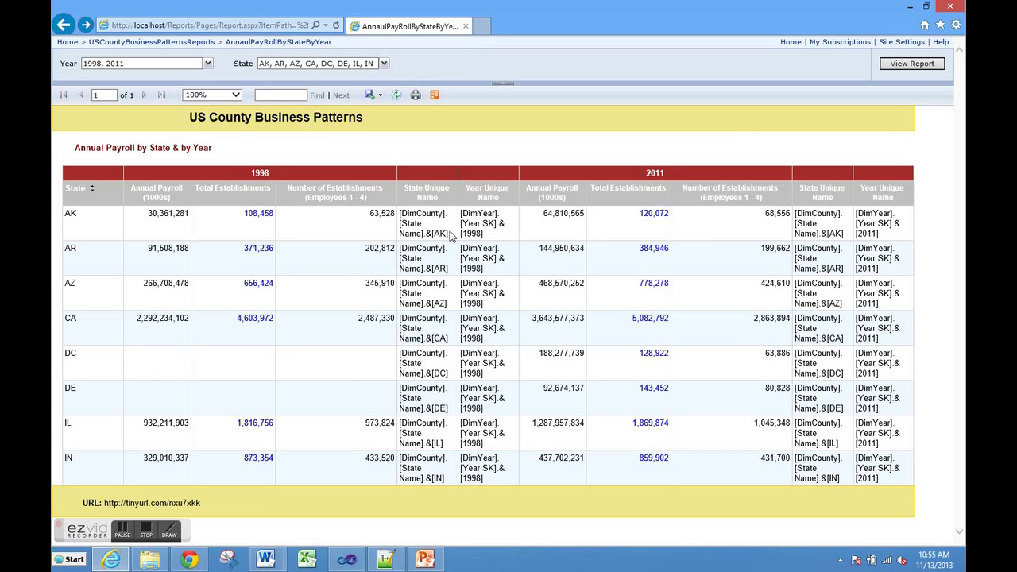
drag(449, 235, 399, 213)
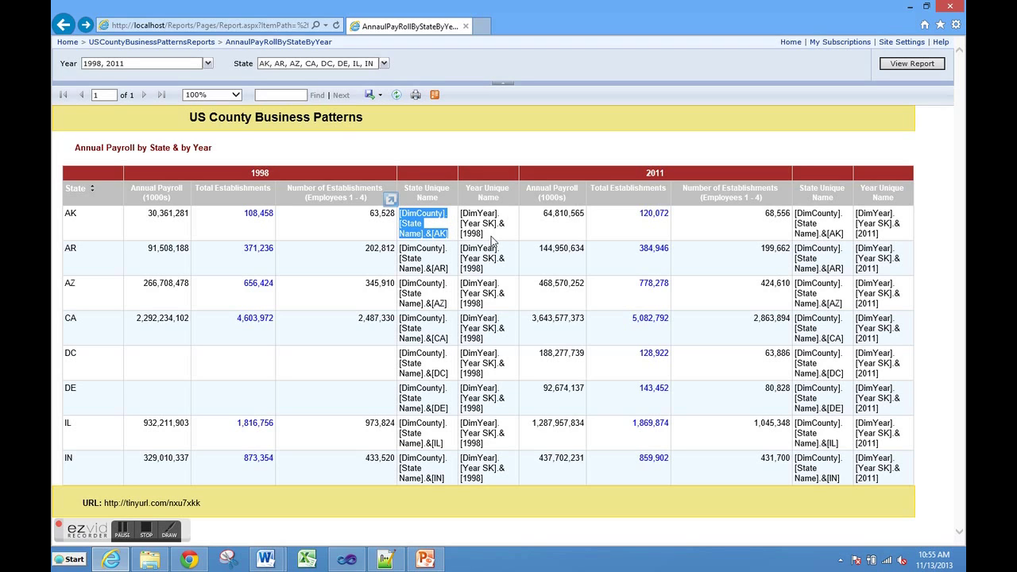
drag(486, 236, 459, 219)
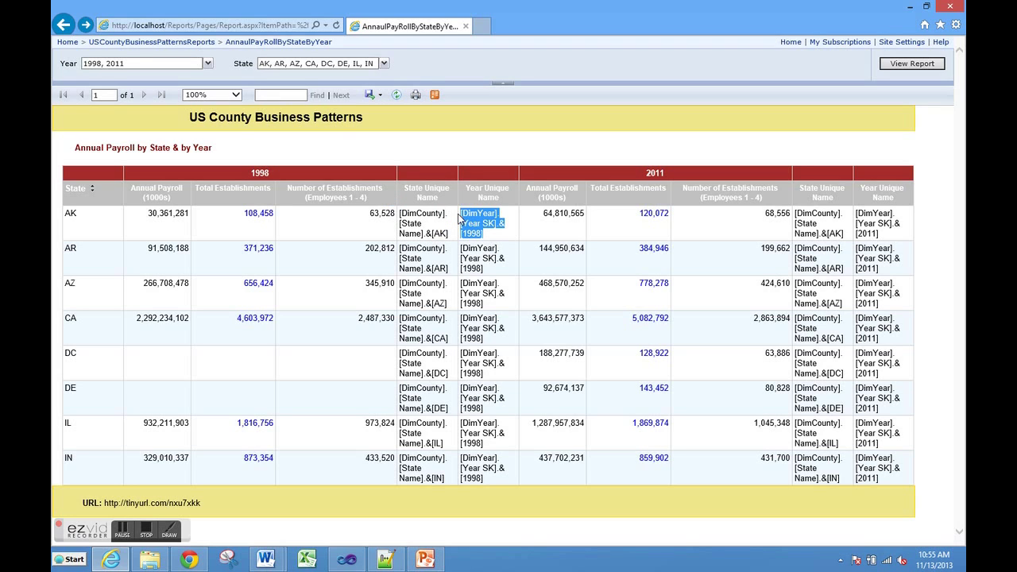
click(256, 322)
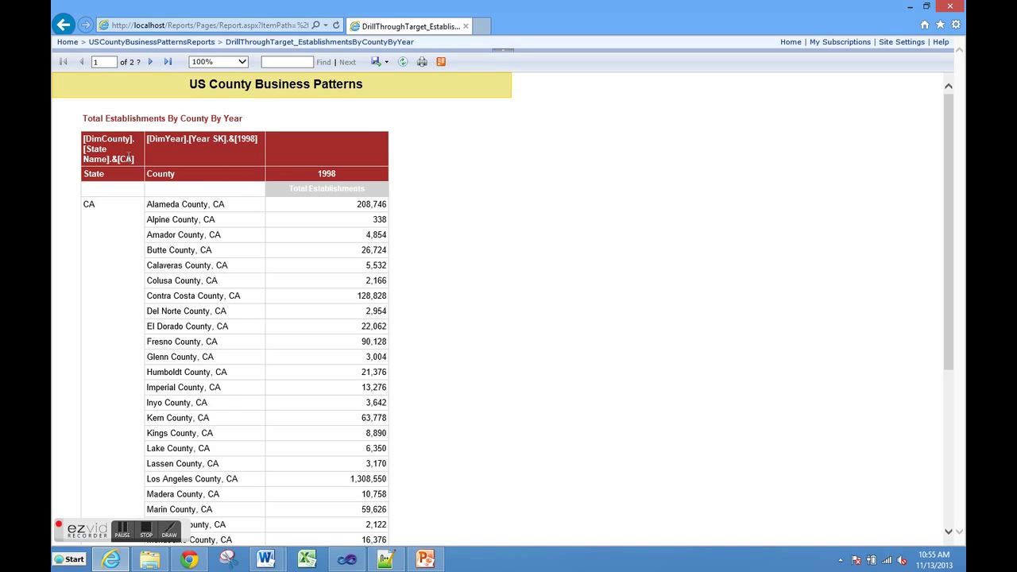
drag(129, 157, 86, 141)
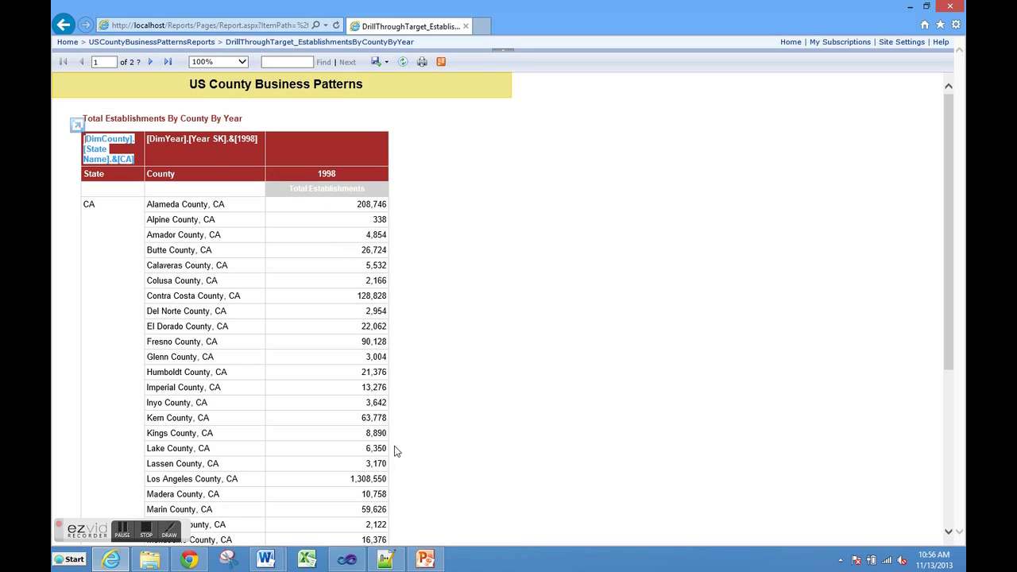
Switch to Visual Studio, open the Establishments_ByState_PieChart report, and close the build output
click(349, 561)
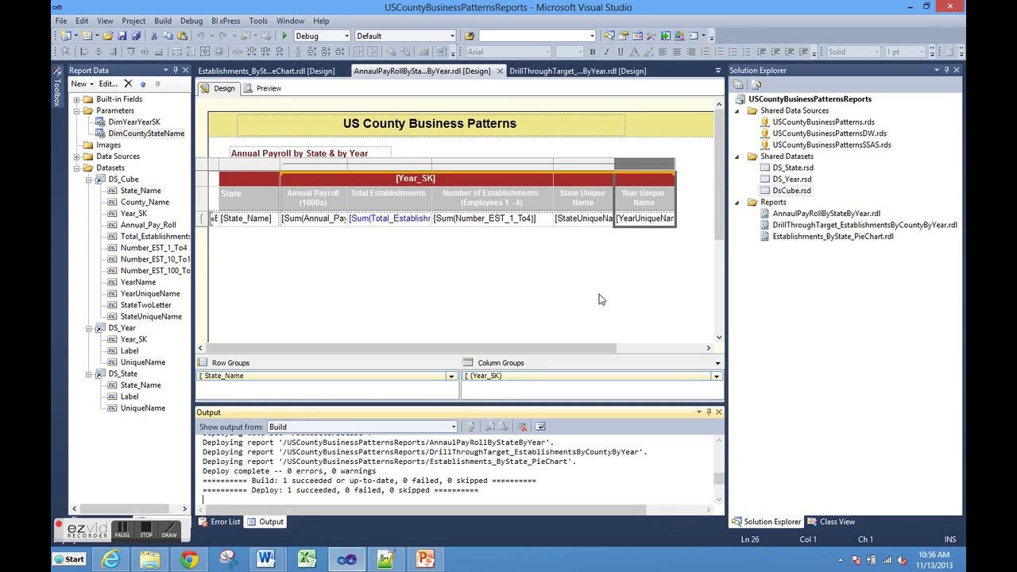
double_click(795, 240)
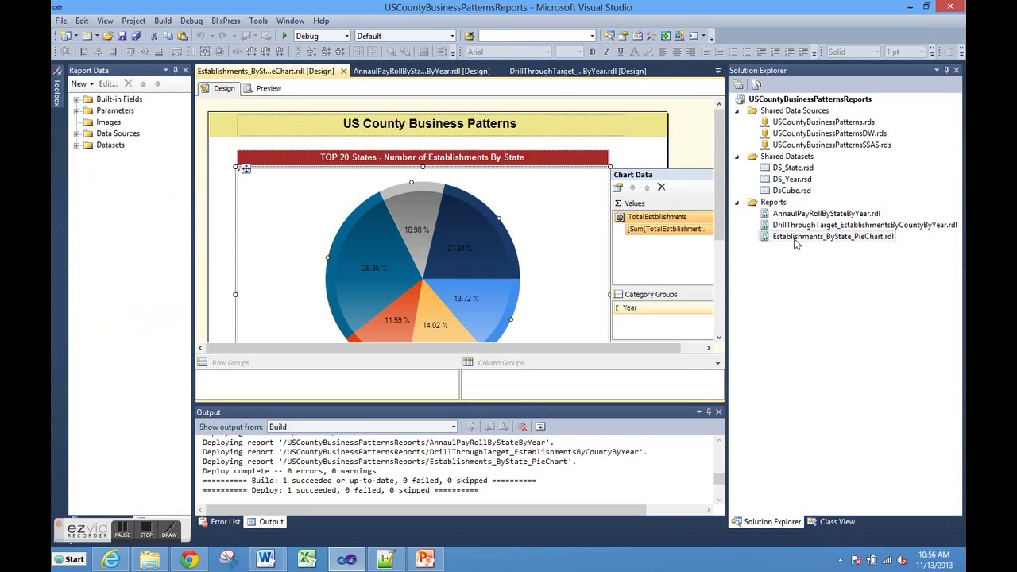
click(718, 412)
click(719, 412)
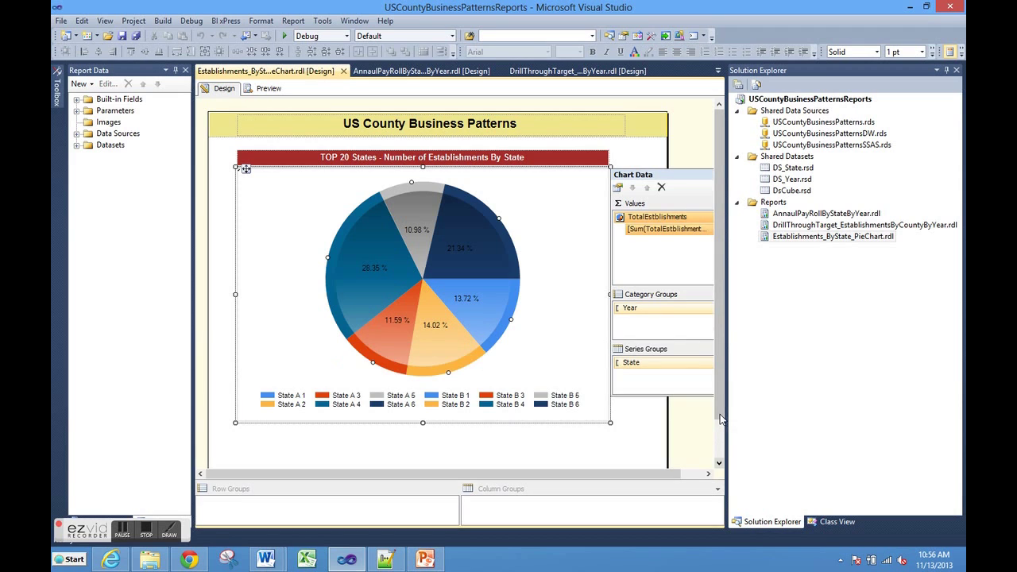
Open the DS_GroupPieChart dataset's query, review its top 20 SQL statement, and close the query designer accepting it
click(77, 145)
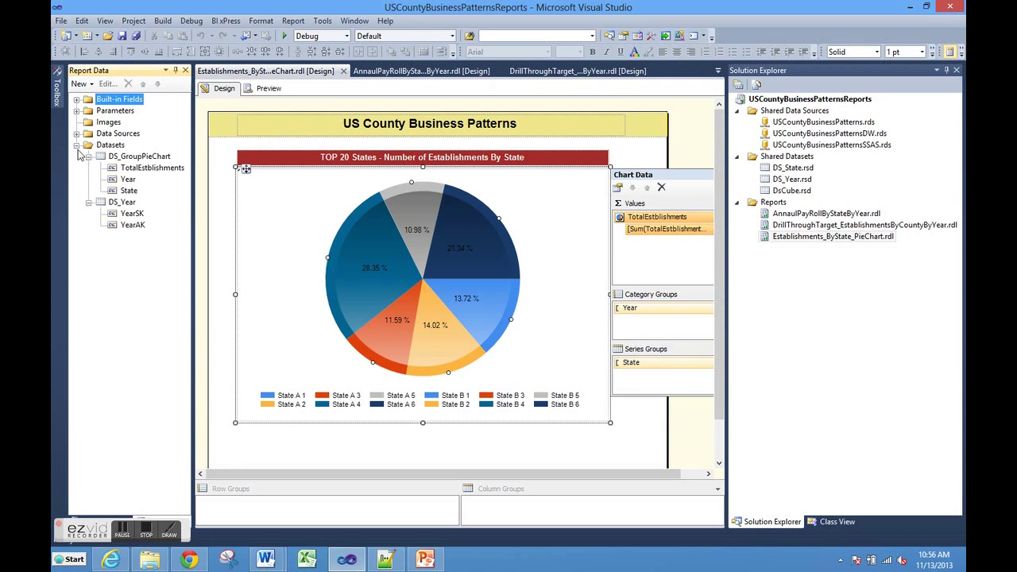
right_click(148, 157)
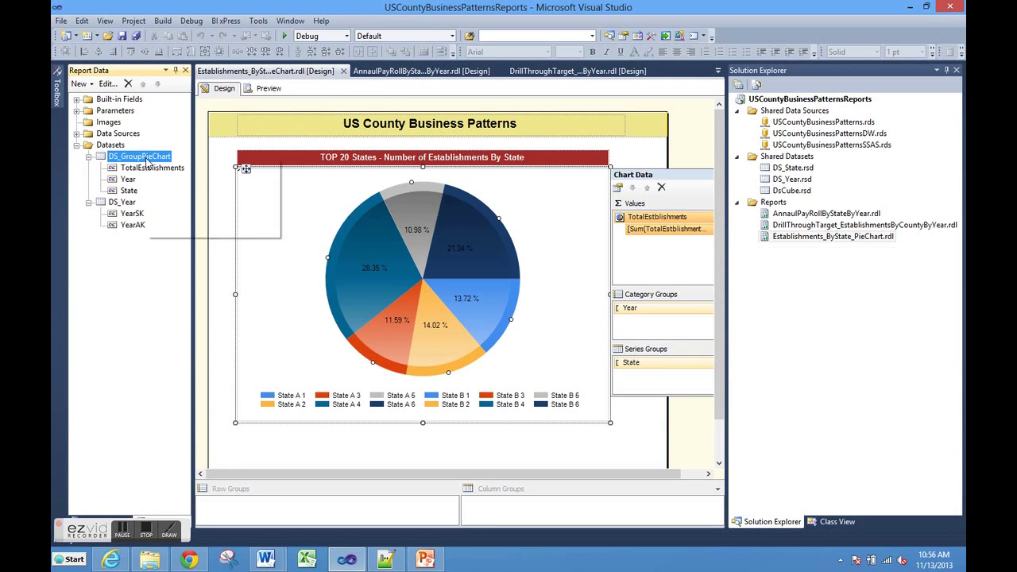
click(179, 198)
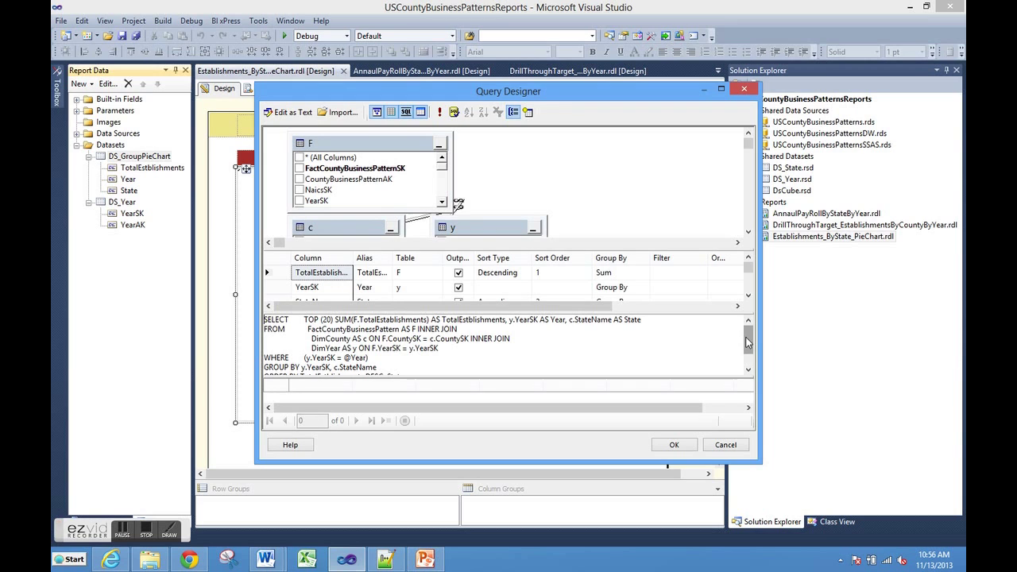
scroll(747, 342, down, 2)
scroll(752, 337, up, 2)
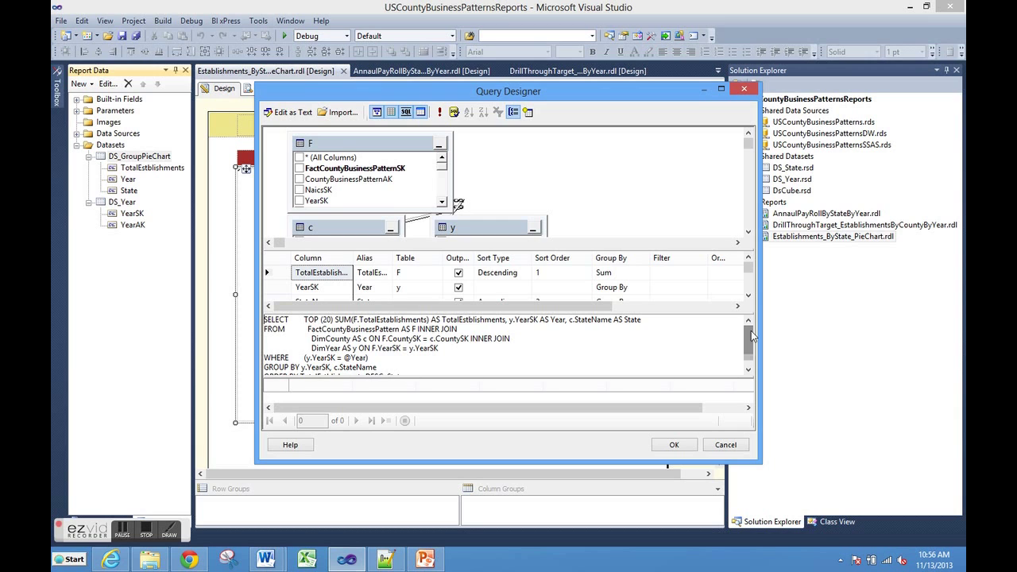
drag(650, 99, 613, 97)
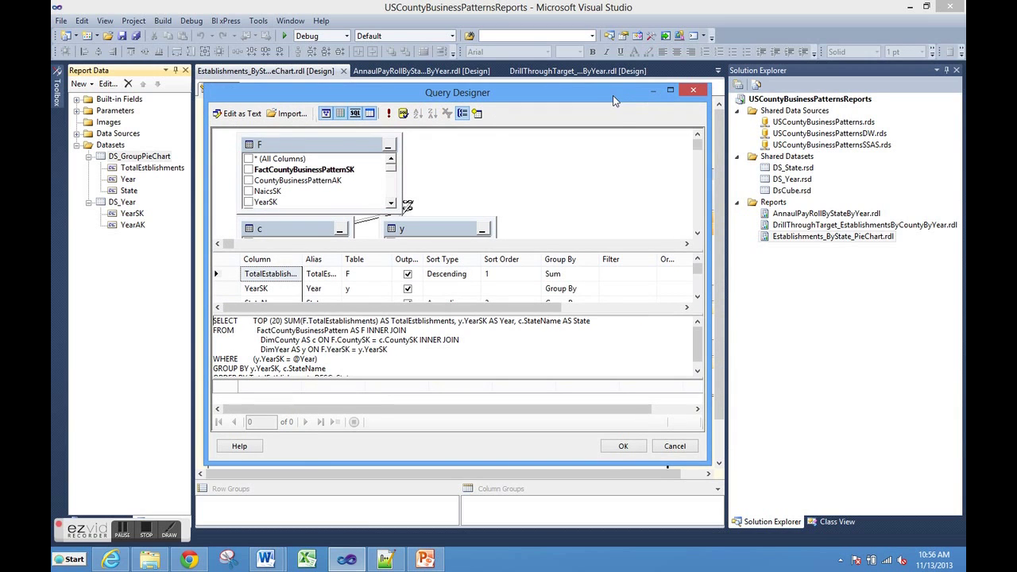
click(624, 447)
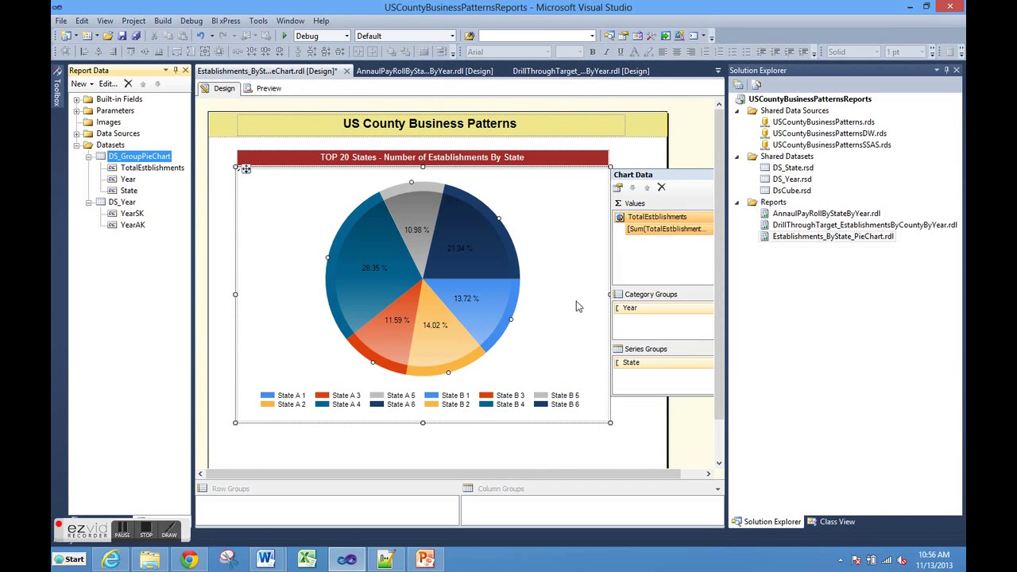
Show the properties of the pie chart's TotalEstblishments series and move the properties window up to reveal more of them
click(468, 360)
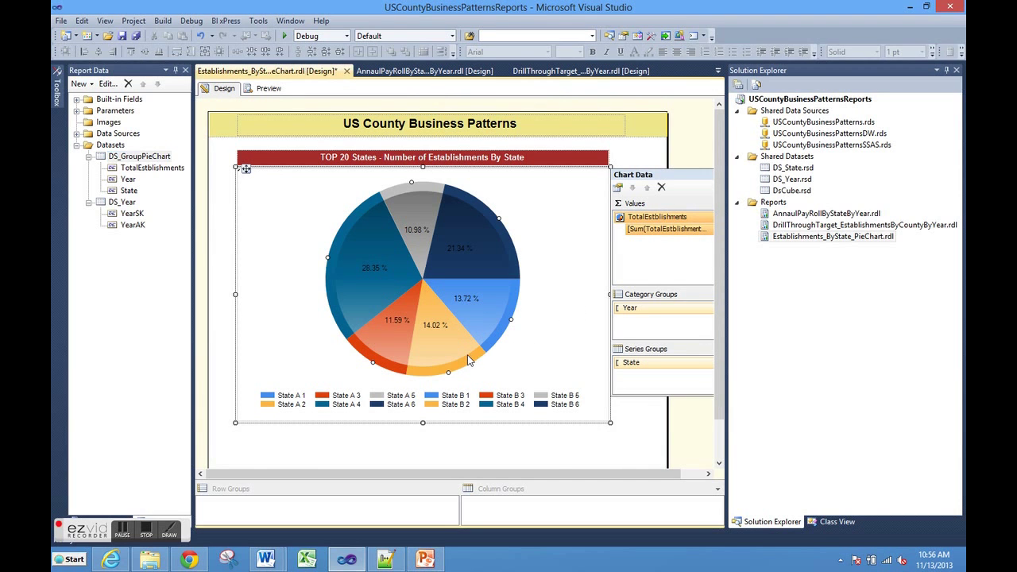
click(104, 21)
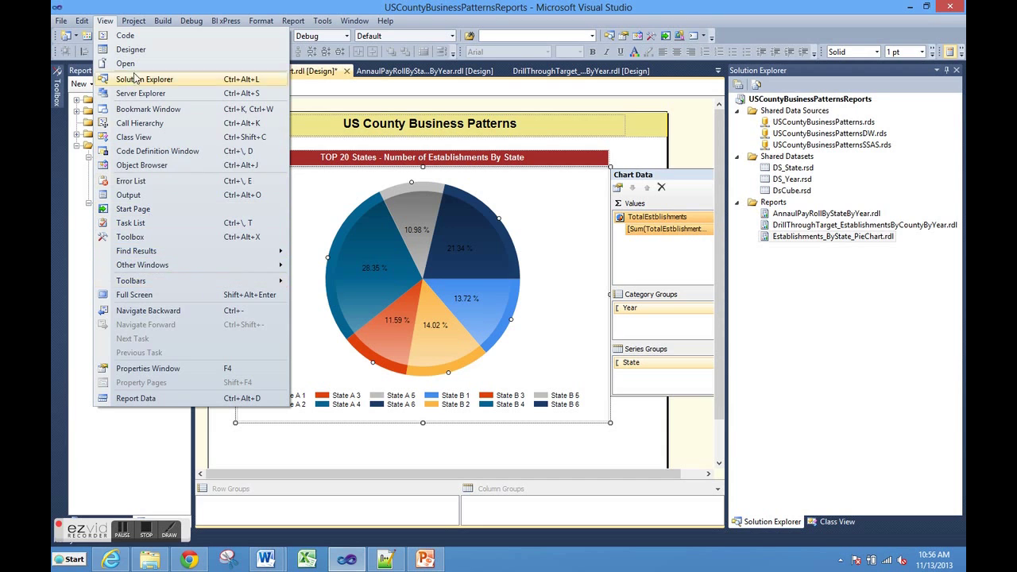
mouse_move(138, 27)
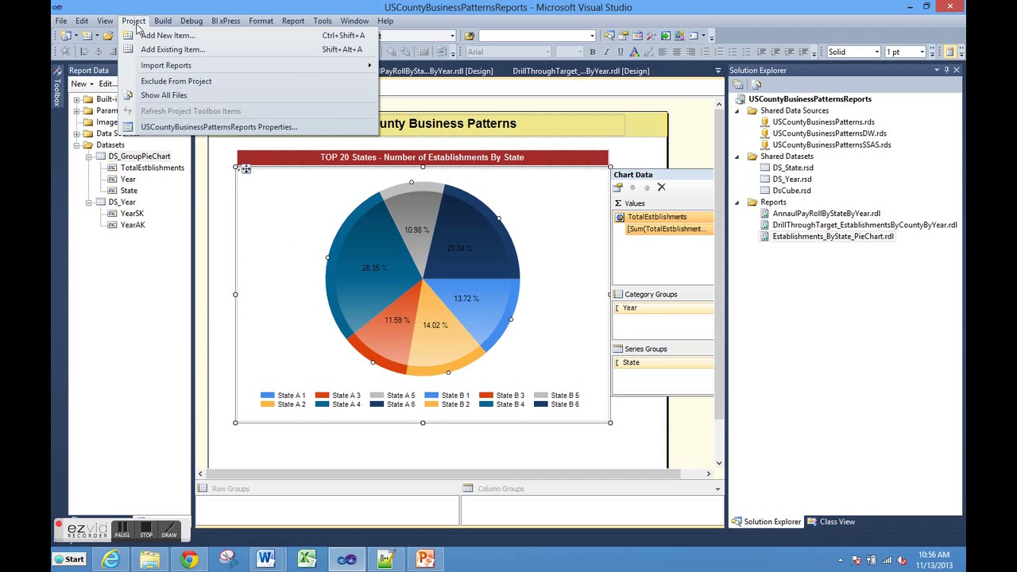
click(94, 22)
click(96, 21)
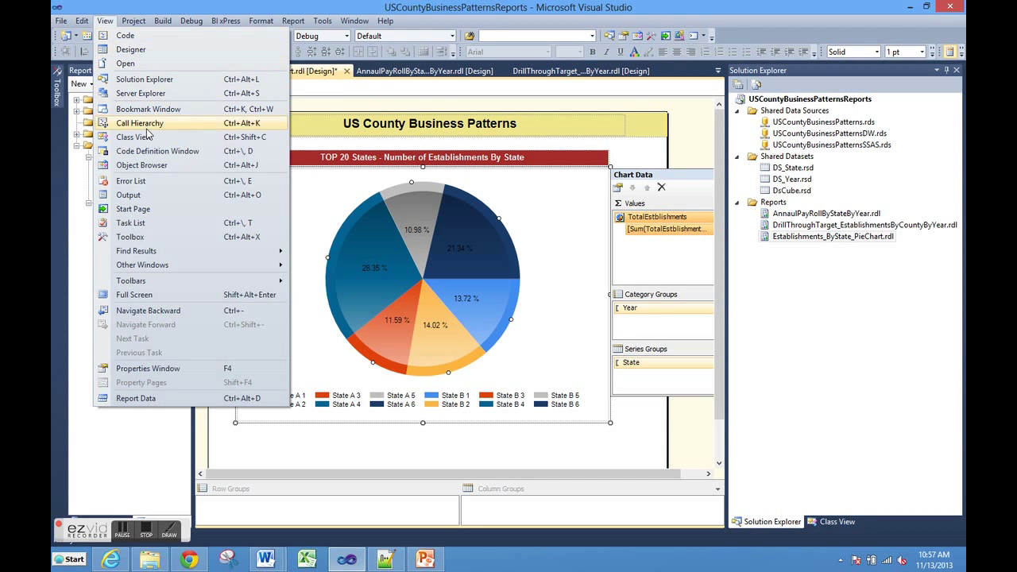
click(151, 368)
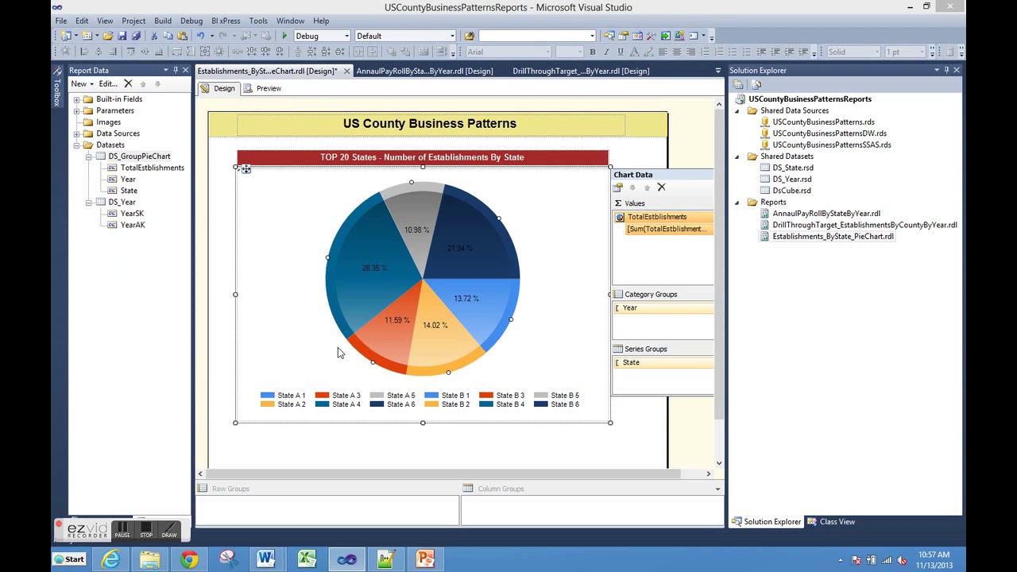
drag(856, 267, 859, 108)
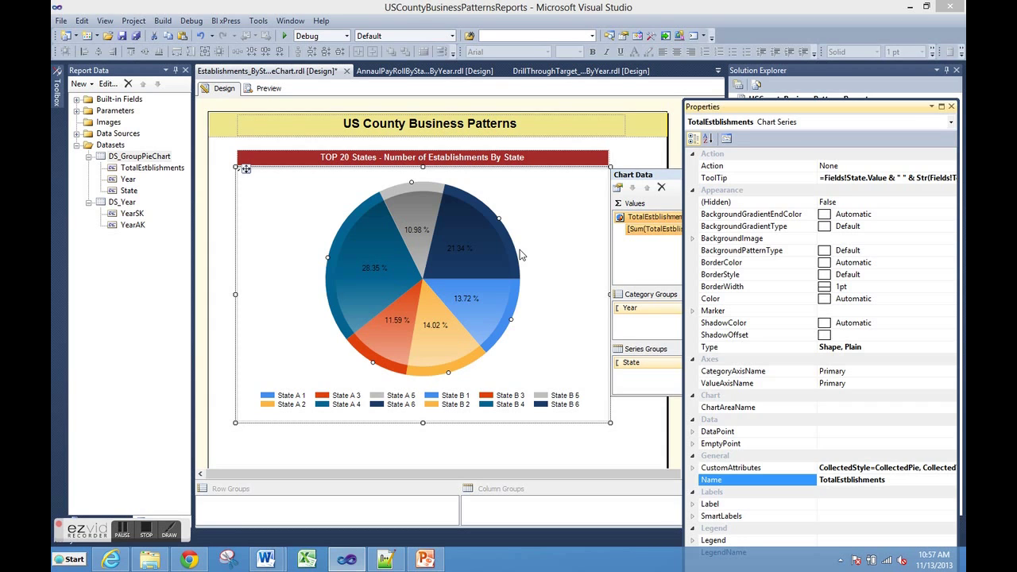
Switch to Internet Explorer, open the Establishments_ByState_PieChart report from the USCountyBusinessPatternsReports folder, and examine the slices of both pies
click(115, 558)
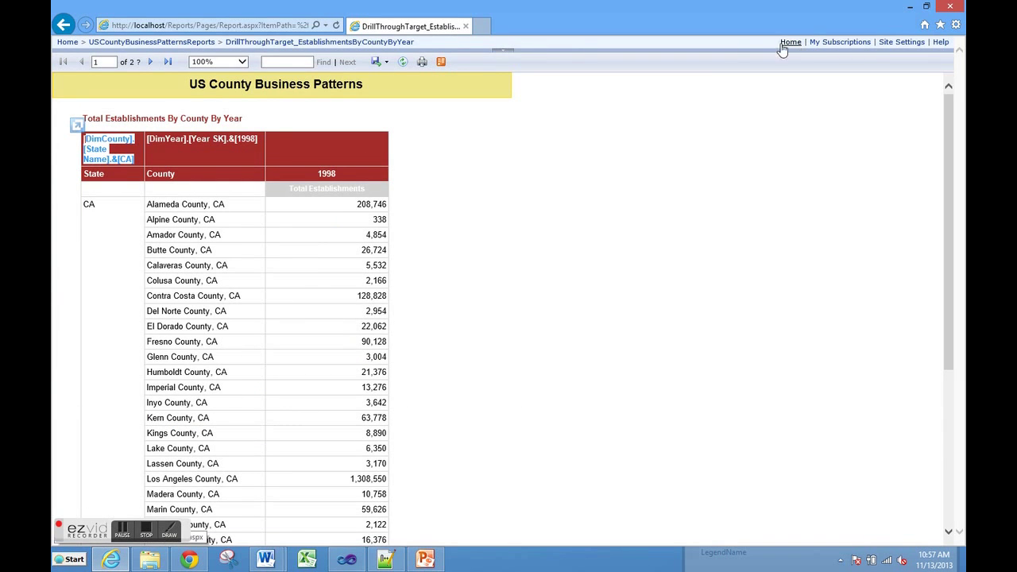
click(156, 43)
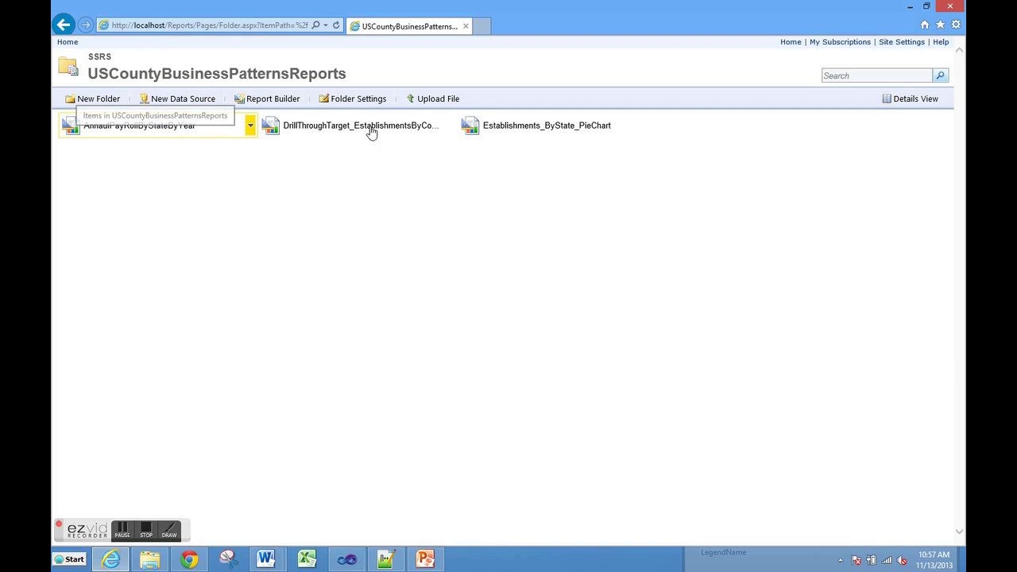
click(502, 129)
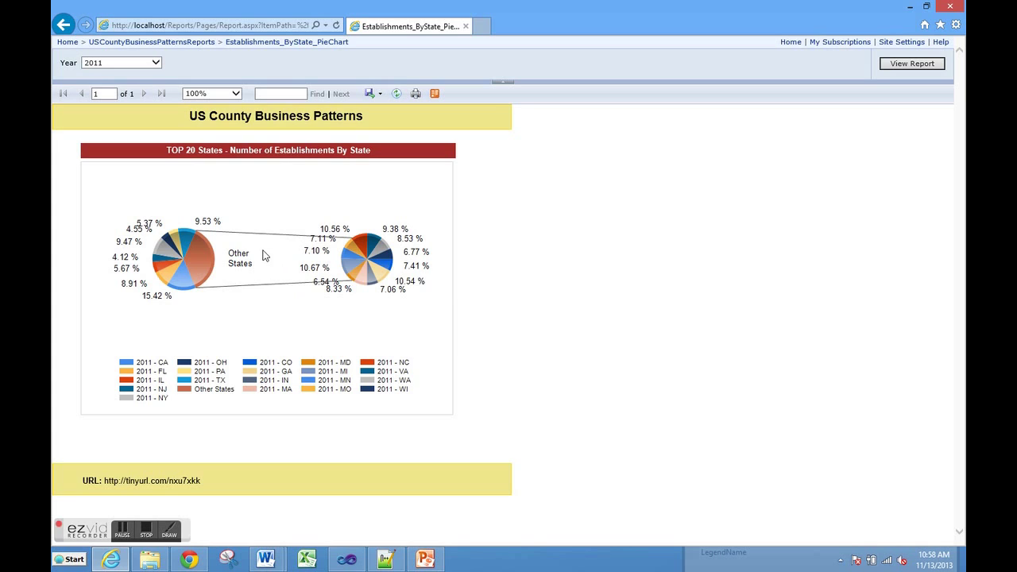
mouse_move(175, 289)
mouse_move(183, 247)
mouse_move(213, 258)
mouse_move(385, 274)
Switch to Visual Studio, expand the pie series' CustomAttributes with the properties window moved higher, and select the CollectedThreshold value
click(348, 561)
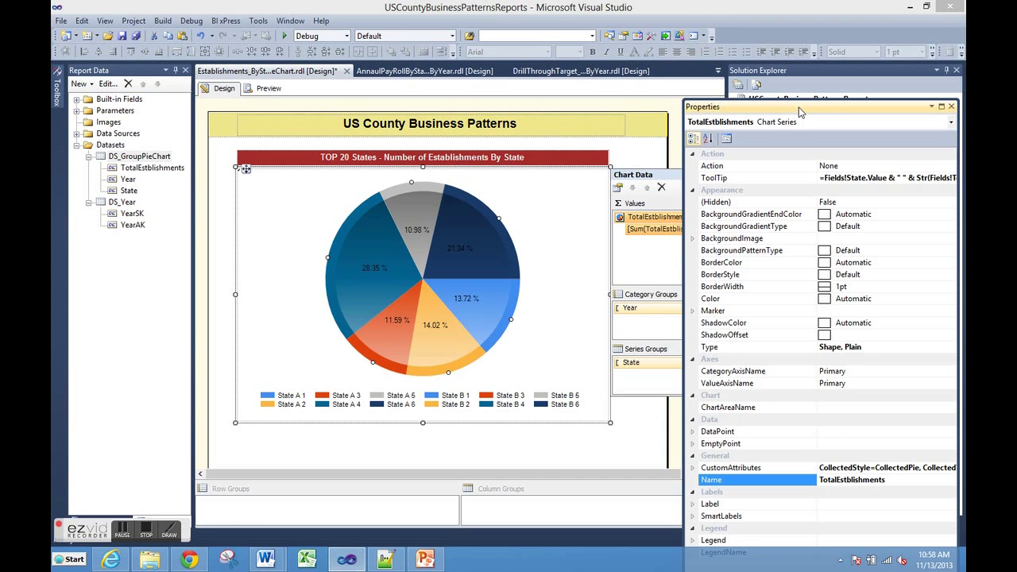
drag(800, 112, 796, 45)
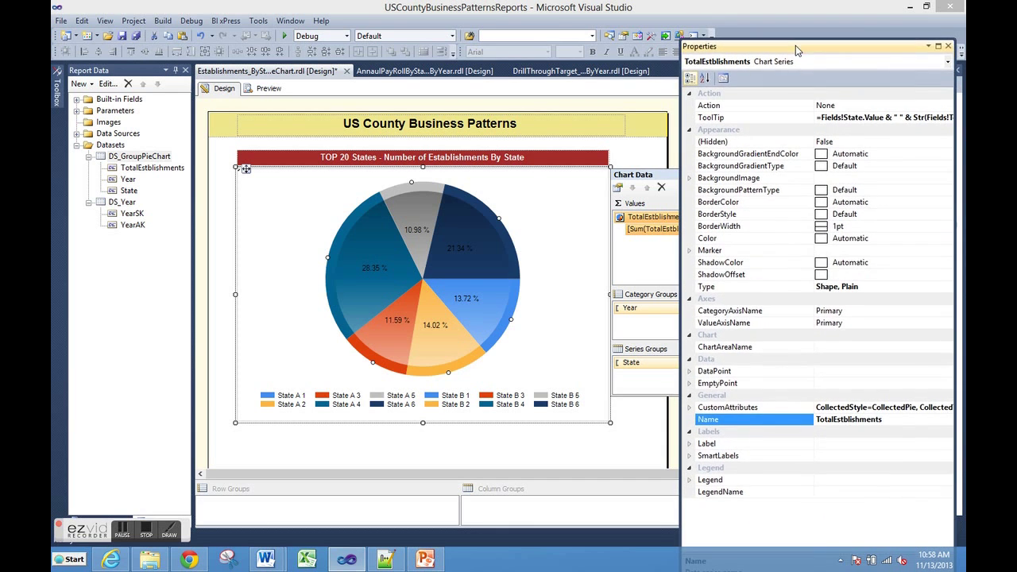
click(690, 407)
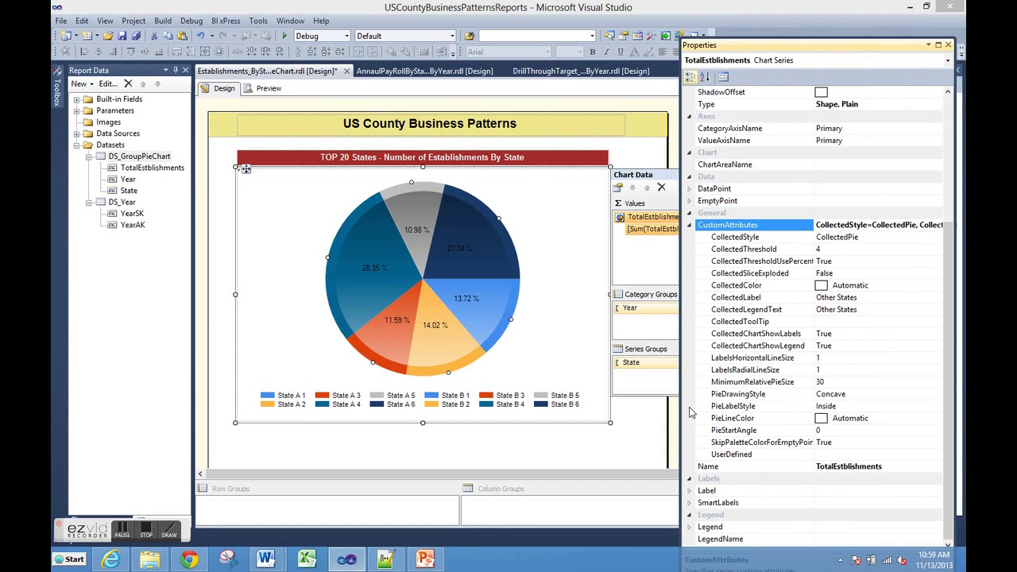
click(832, 249)
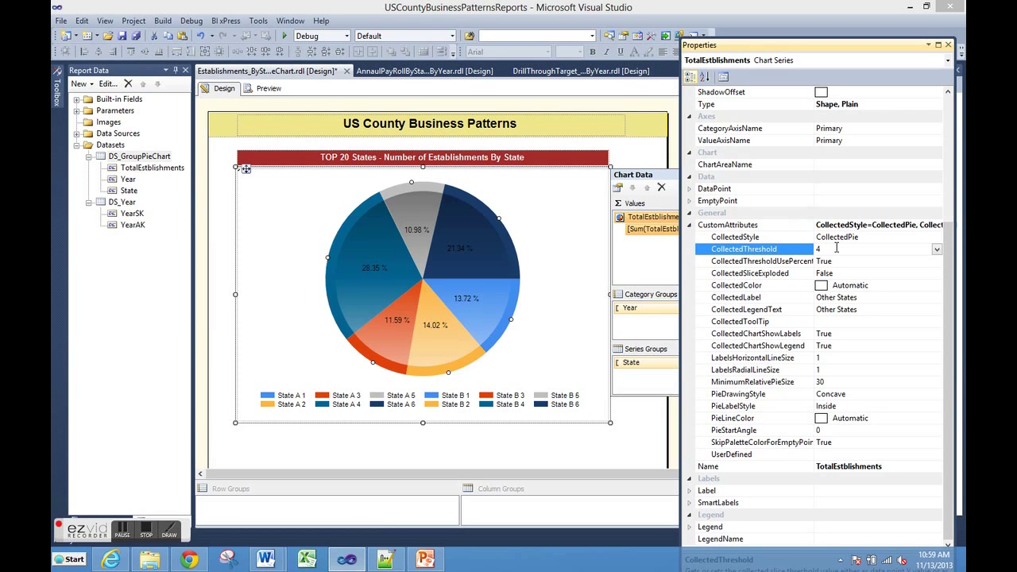